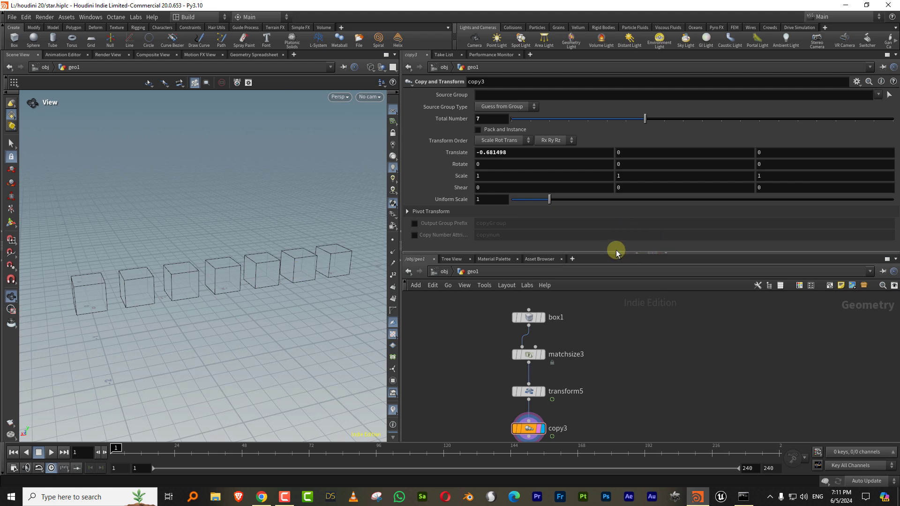
# - Add a Connectivity node connected below the copy3 node and display its output
pyautogui.moveTo(613, 253); pyautogui.dragTo(614, 196)
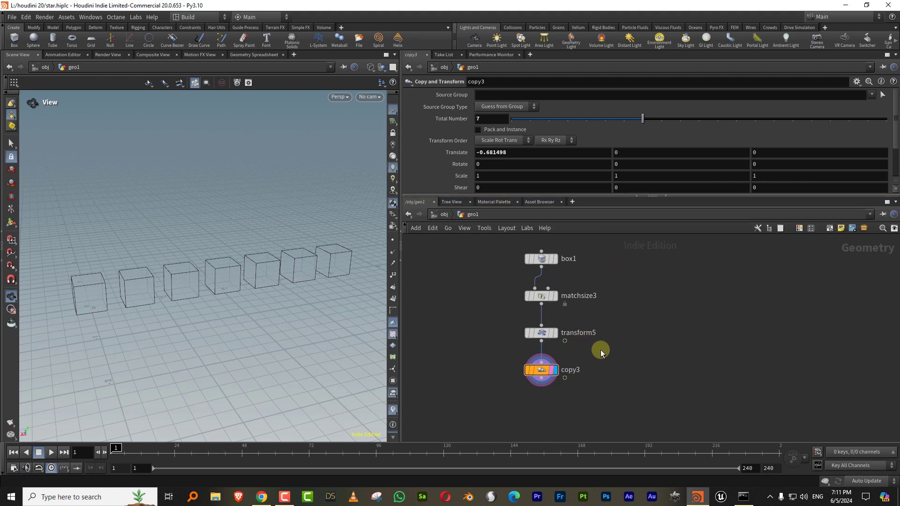
pyautogui.moveTo(126, 448)
pyautogui.mouseDown()
pyautogui.moveTo(171, 449)
pyautogui.moveTo(113, 449)
pyautogui.mouseUp()
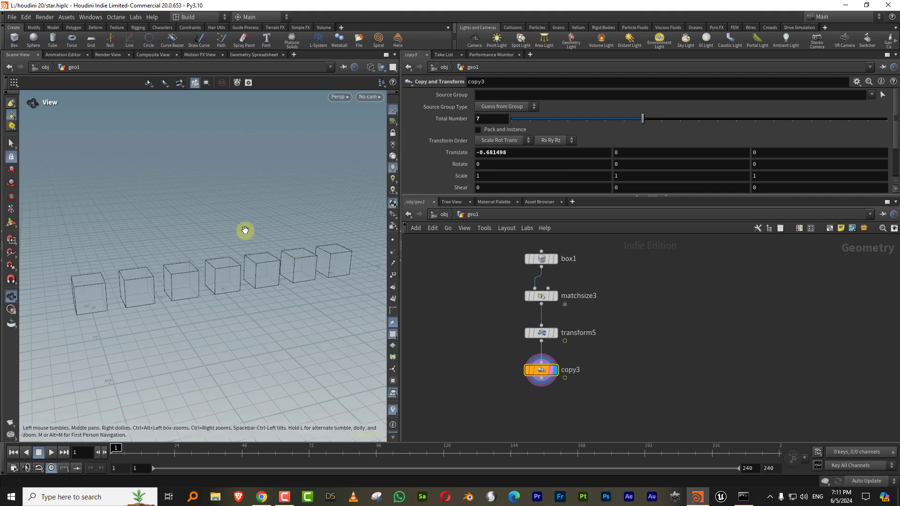
pyautogui.moveTo(118, 444)
pyautogui.mouseDown()
pyautogui.moveTo(151, 450)
pyautogui.moveTo(112, 448)
pyautogui.mouseUp()
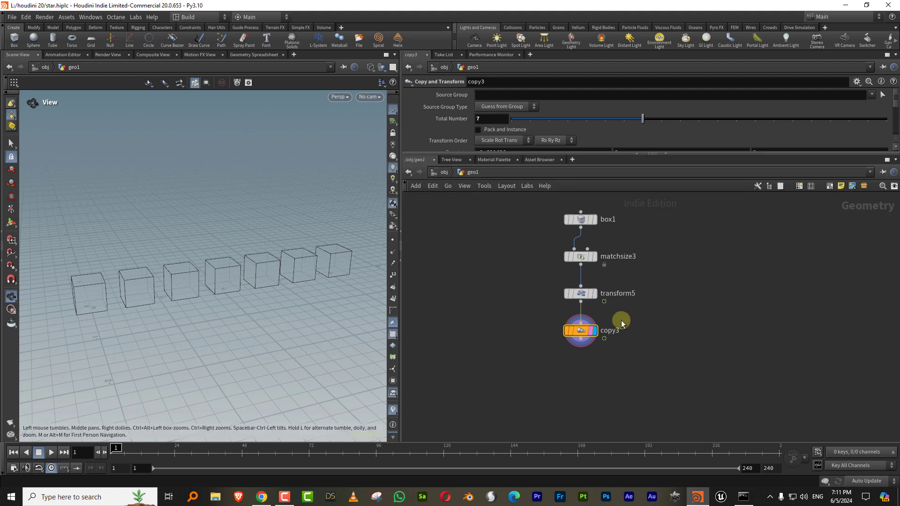
pyautogui.scroll(3, 620, 319)
pyautogui.moveTo(630, 305); pyautogui.dragTo(652, 300, button='middle')
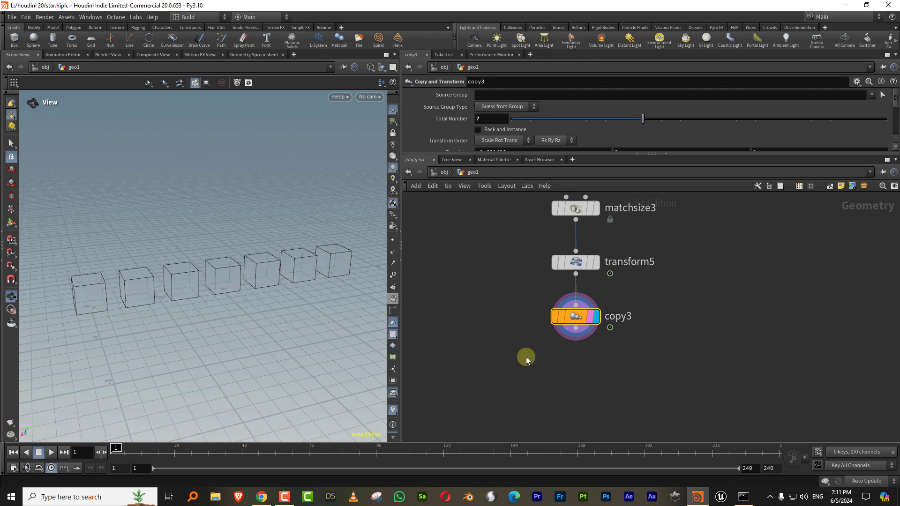
pyautogui.press('Tab')
pyautogui.click(563, 444)
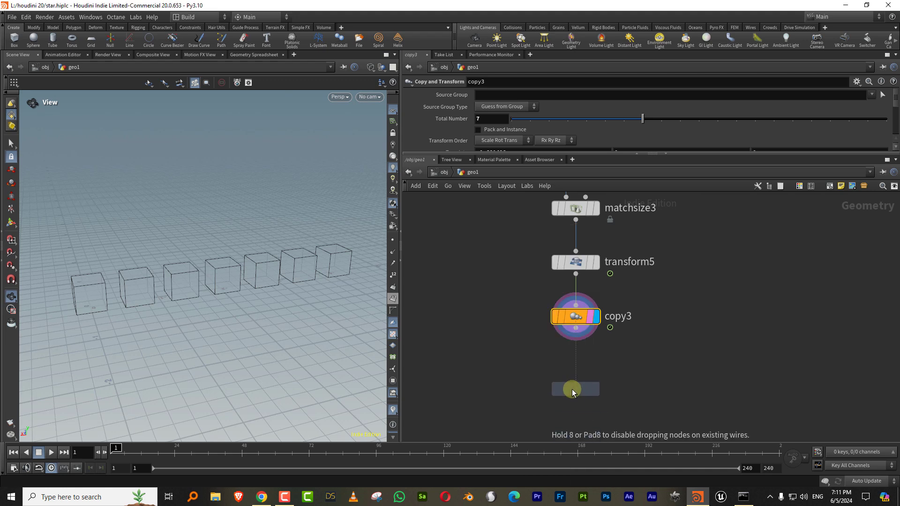
pyautogui.click(575, 387)
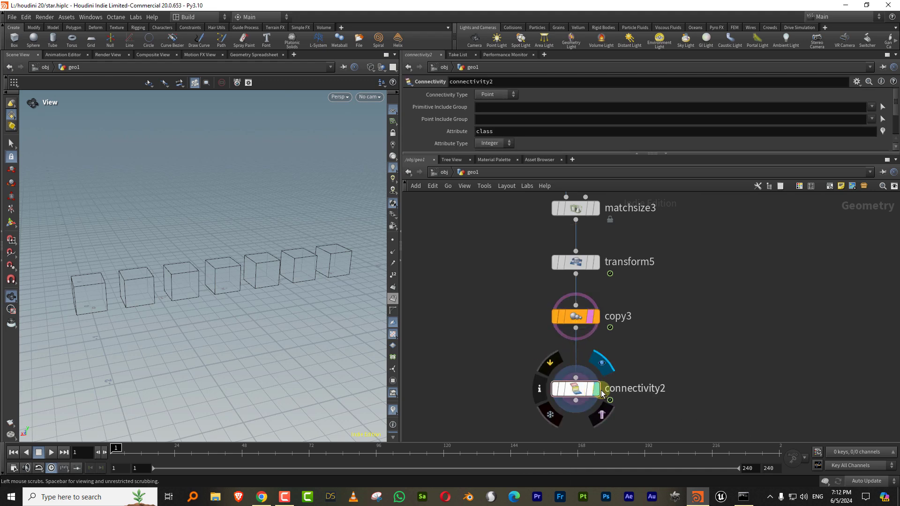
# - Set connectivity2's connectivity type to Primitive and name its output attribute index, keeping the Integer attribute type
pyautogui.moveTo(561, 153); pyautogui.dragTo(555, 210)
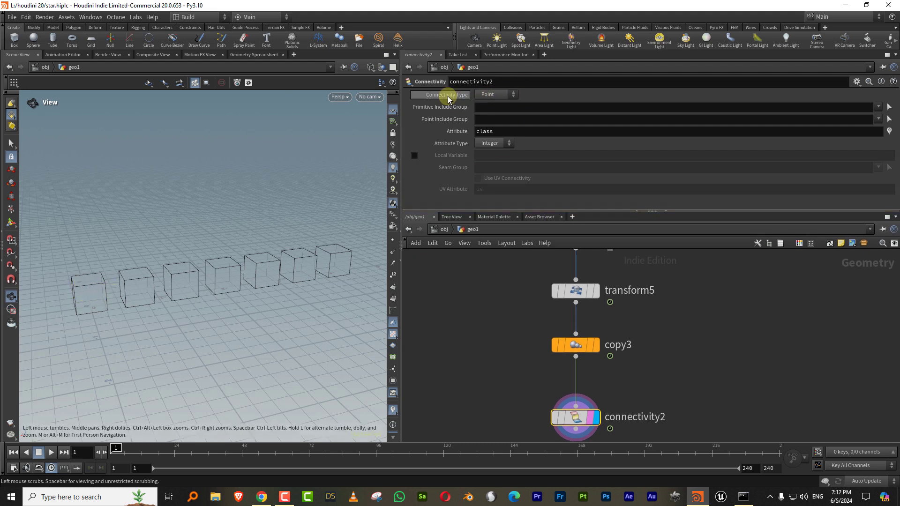
pyautogui.click(475, 95)
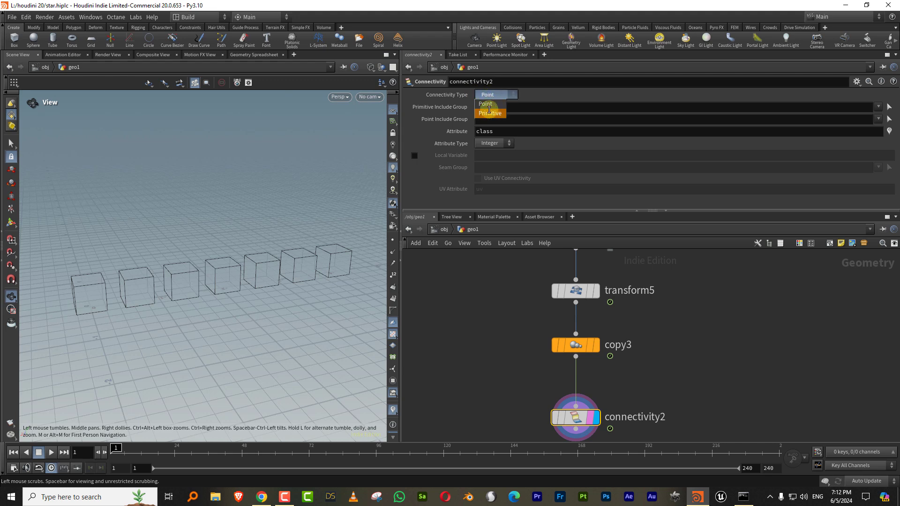
pyautogui.click(494, 107)
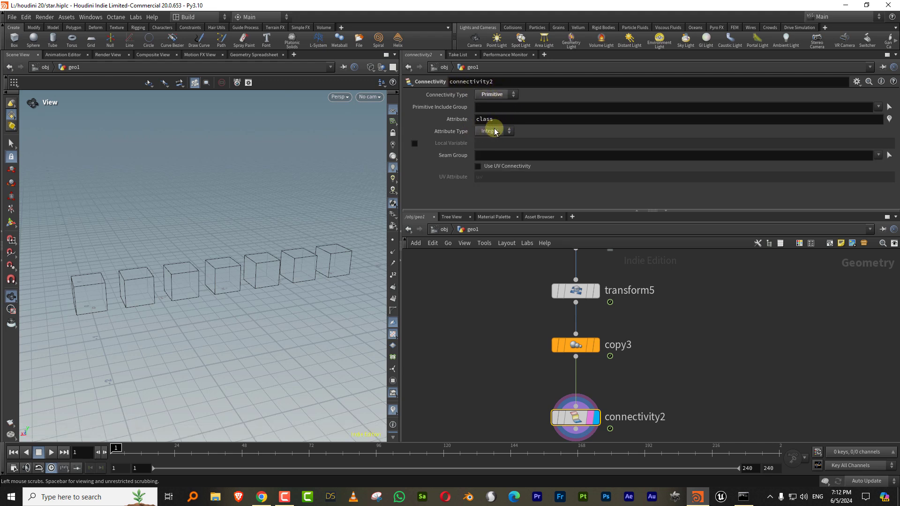
pyautogui.click(493, 131)
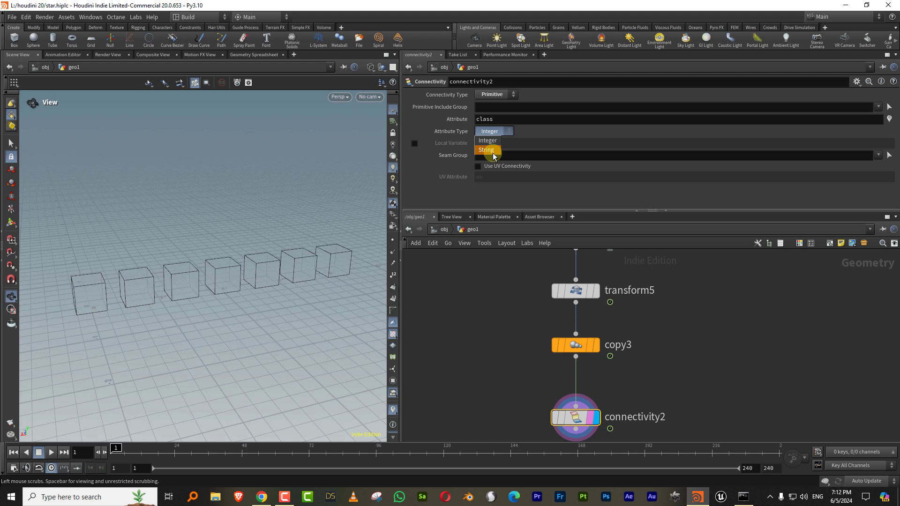
pyautogui.click(500, 133)
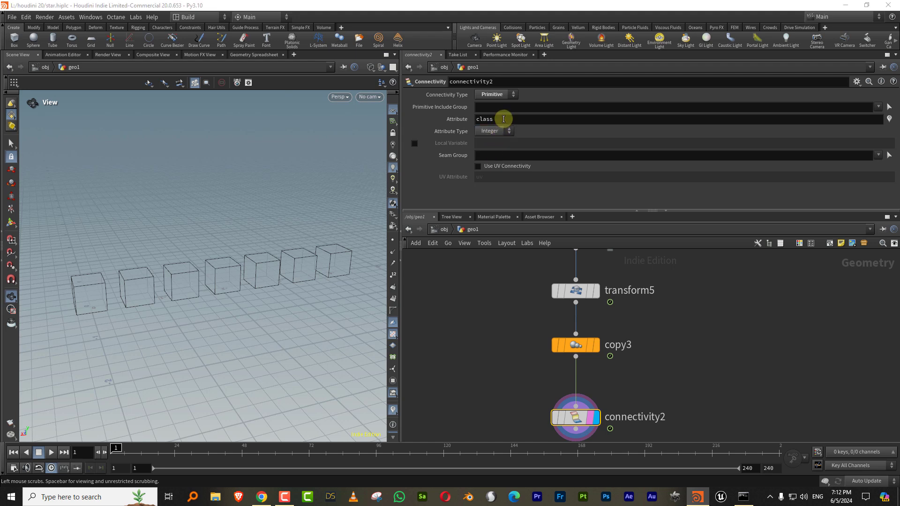
pyautogui.moveTo(503, 119); pyautogui.dragTo(433, 118)
pyautogui.write('index')
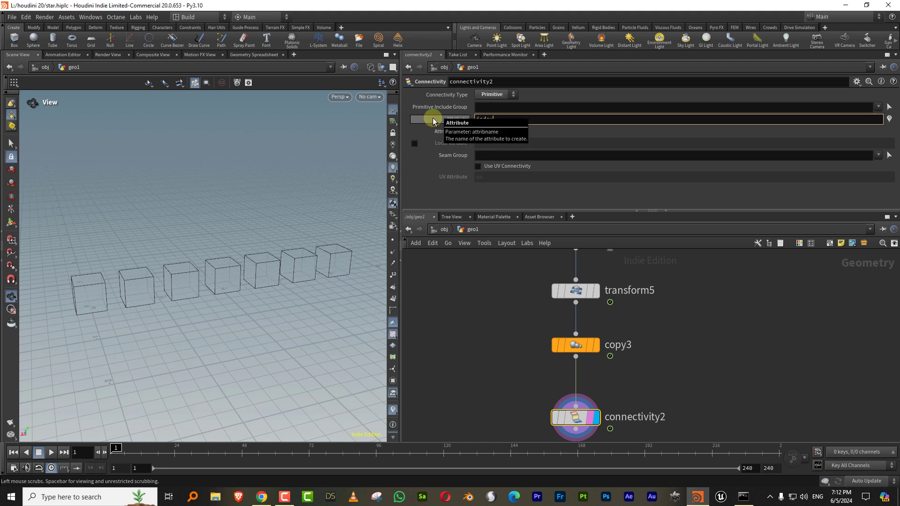
pyautogui.press('Return')
# - Open connectivity2's node info and toggle the viewport visualization of the index primitive attribute on and off
pyautogui.click(535, 370)
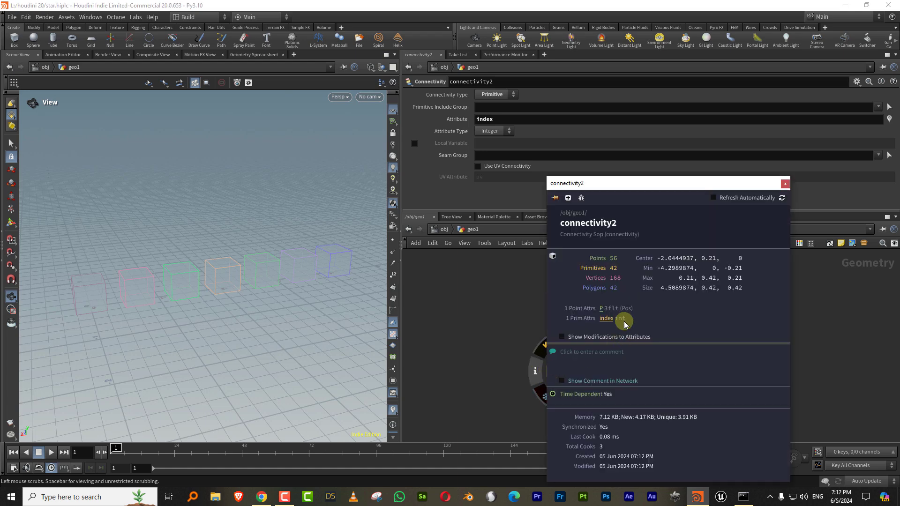
pyautogui.click(607, 319)
pyautogui.click(607, 319)
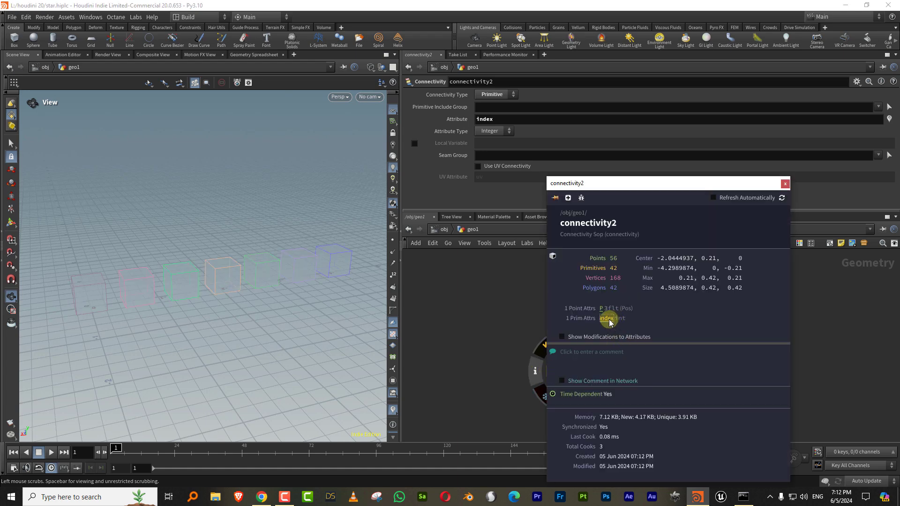
pyautogui.click(608, 318)
pyautogui.click(607, 319)
pyautogui.click(607, 320)
# - Add a Visualize node wired below connectivity2 and display its output
pyautogui.moveTo(497, 305); pyautogui.dragTo(502, 241, button='middle')
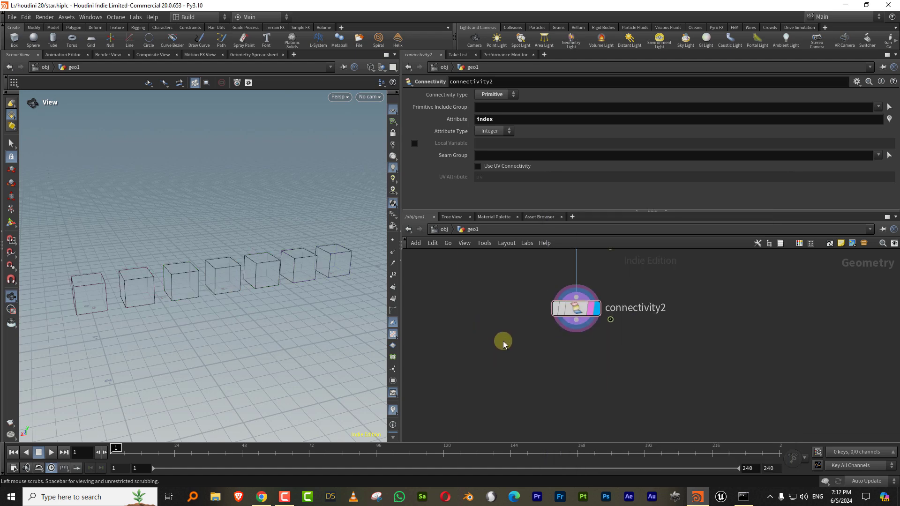
pyautogui.press('Tab')
pyautogui.click(549, 443)
pyautogui.click(567, 386)
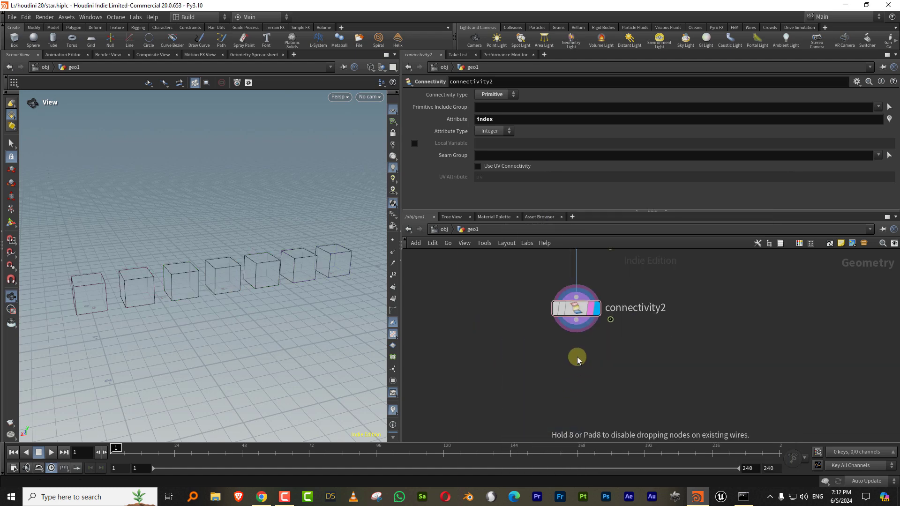
pyautogui.moveTo(577, 326); pyautogui.dragTo(568, 375)
pyautogui.click(588, 385)
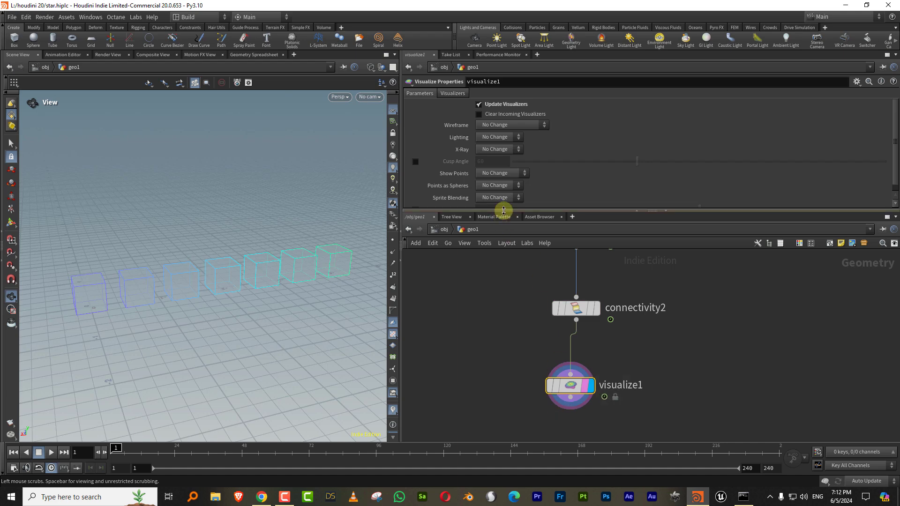
# - Set the visualizer's attribute to index and change its type to Marker to label the boxes
pyautogui.moveTo(502, 211); pyautogui.dragTo(502, 289)
pyautogui.click(452, 93)
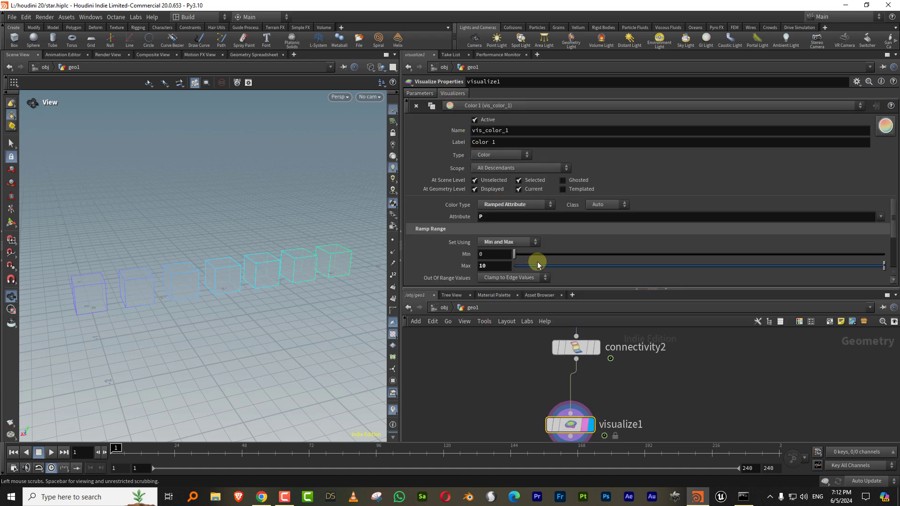
pyautogui.click(497, 217)
pyautogui.write('index')
pyautogui.press('Return')
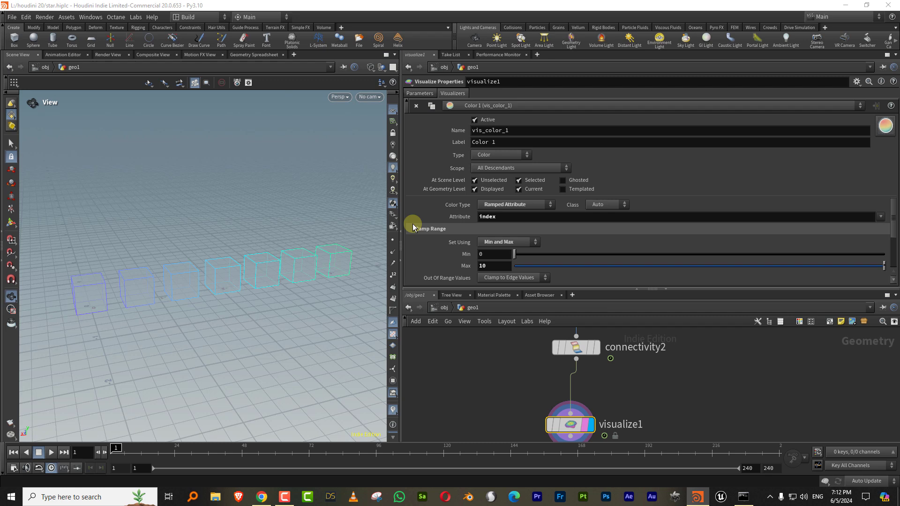
pyautogui.click(499, 155)
pyautogui.click(497, 165)
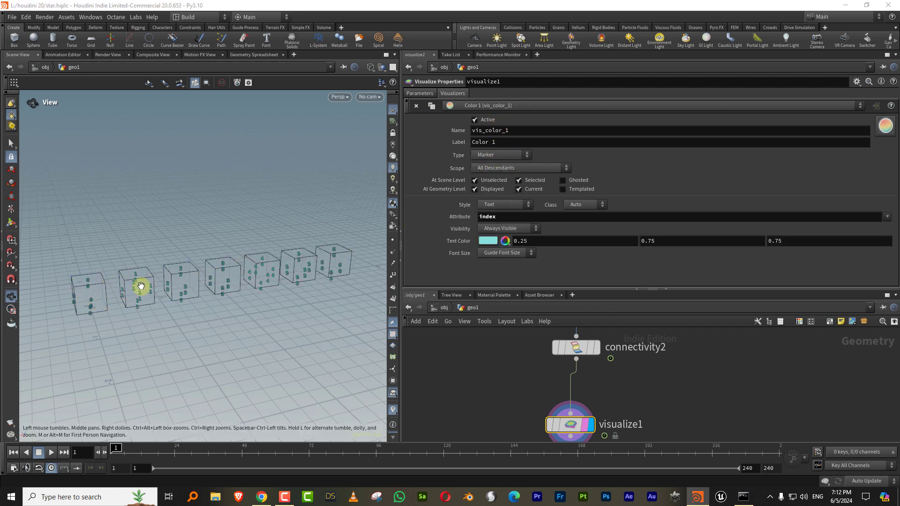
# - Delete the Visualize node below connectivity2
pyautogui.moveTo(527, 408); pyautogui.dragTo(505, 367, button='middle')
pyautogui.hotkey('ctrl', 'Delete')
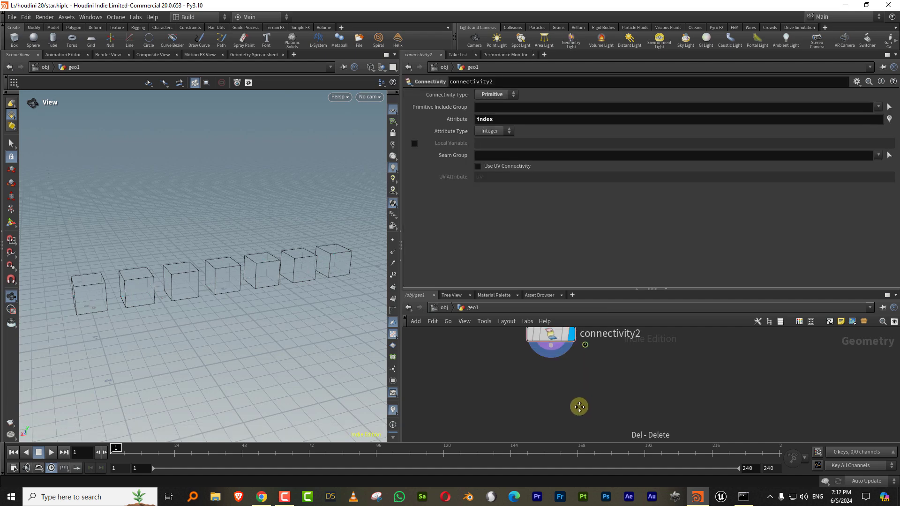
pyautogui.moveTo(609, 288); pyautogui.dragTo(609, 218)
pyautogui.moveTo(623, 289); pyautogui.dragTo(644, 274, button='middle')
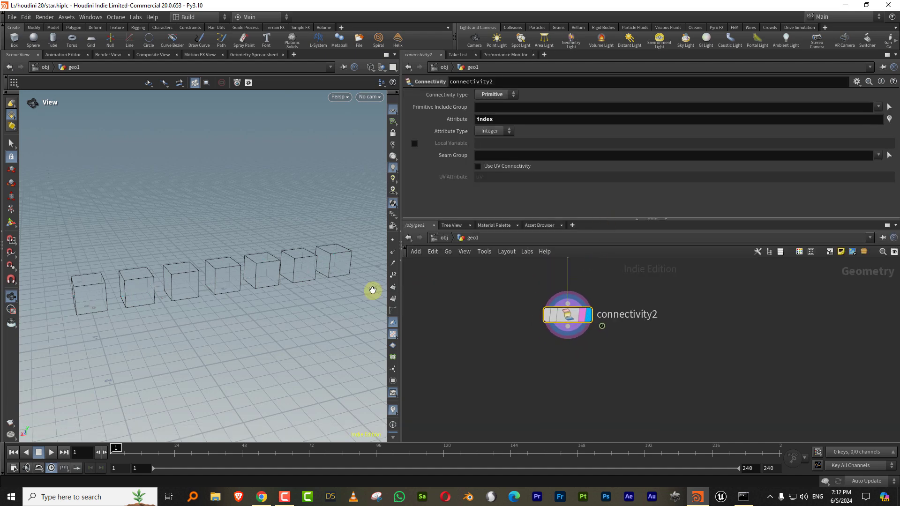
# - Add a Color node connected below connectivity2 and display its output
pyautogui.moveTo(233, 274); pyautogui.dragTo(244, 264)
pyautogui.scroll(2, 245, 263)
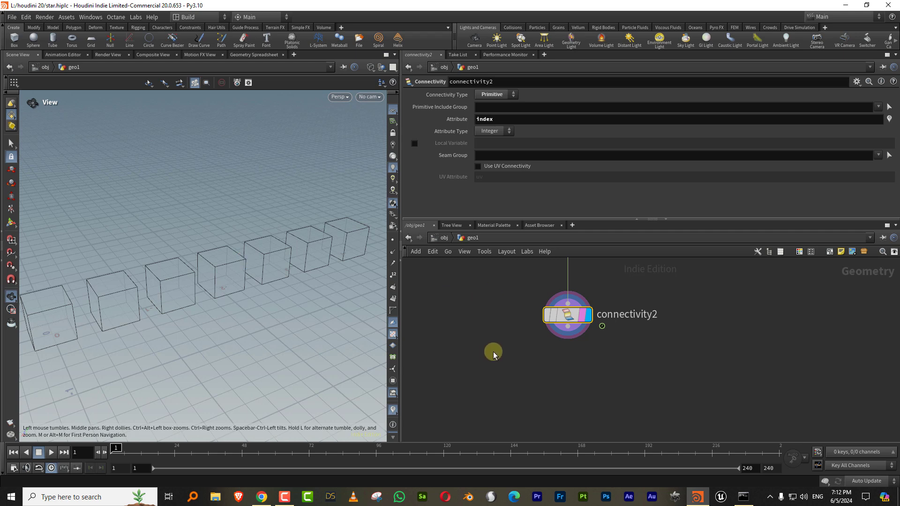
pyautogui.press('Tab')
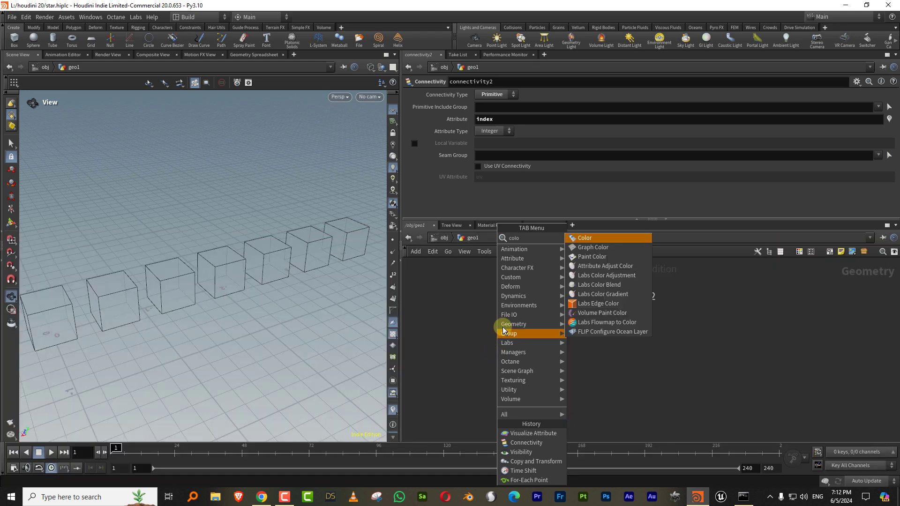
pyautogui.click(600, 235)
pyautogui.click(570, 380)
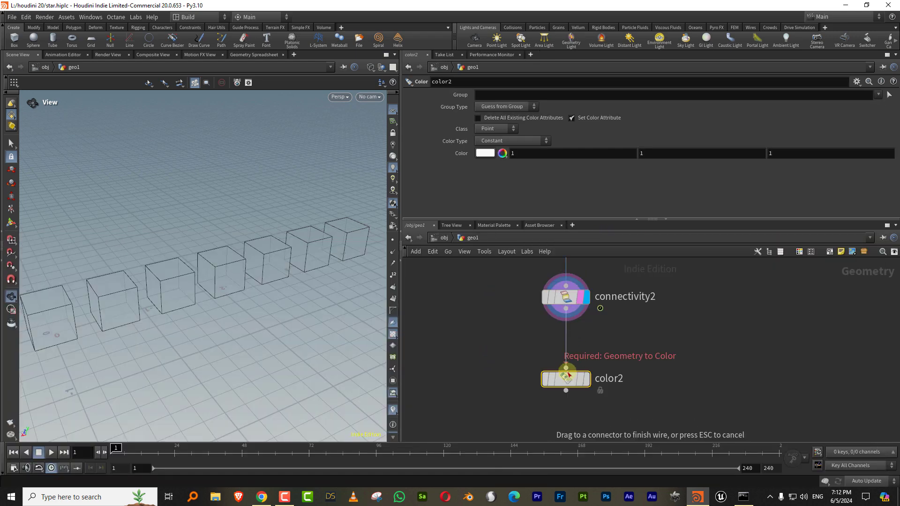
# - Set the Color node's class to Primitive and its color type to Random from Attribute, using the index attribute
pyautogui.click(524, 142)
pyautogui.click(495, 128)
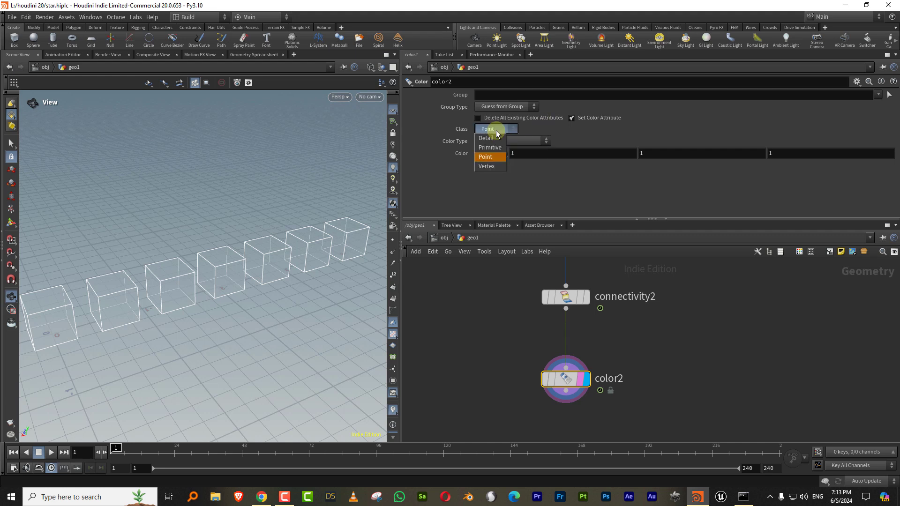
pyautogui.click(490, 147)
pyautogui.click(520, 140)
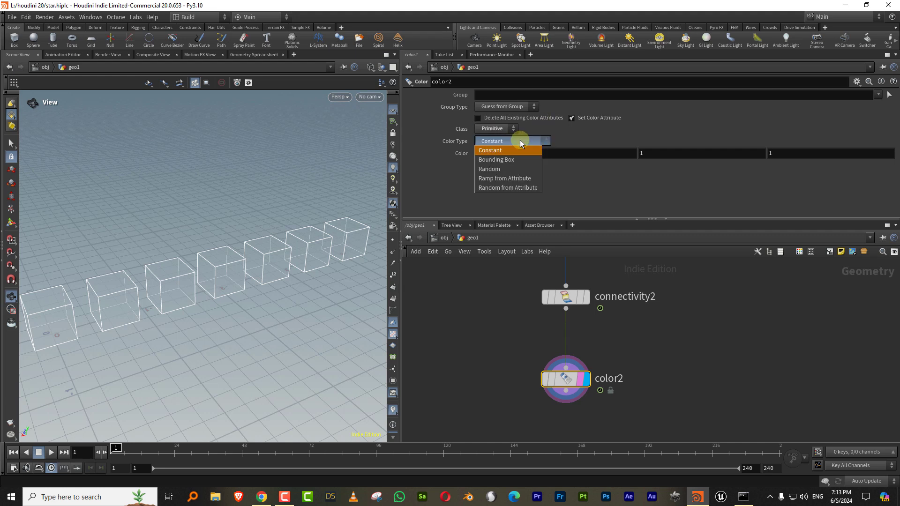
pyautogui.click(515, 188)
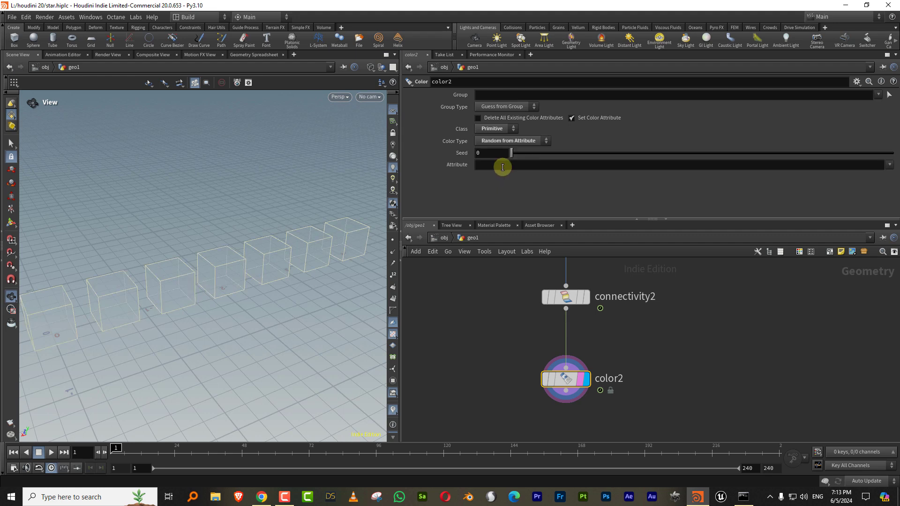
pyautogui.click(505, 164)
pyautogui.write('index')
pyautogui.press('Return')
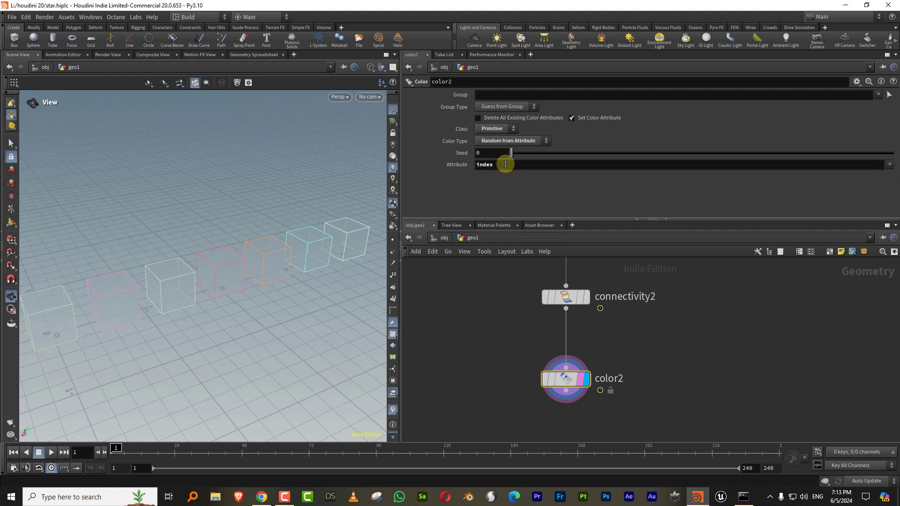
# - Switch the viewport from wireframe to shaded display and set the random color seed to 0.23
pyautogui.press('w')
pyautogui.moveTo(263, 298)
pyautogui.mouseDown()
pyautogui.moveTo(261, 280)
pyautogui.moveTo(245, 295)
pyautogui.moveTo(233, 284)
pyautogui.mouseUp()
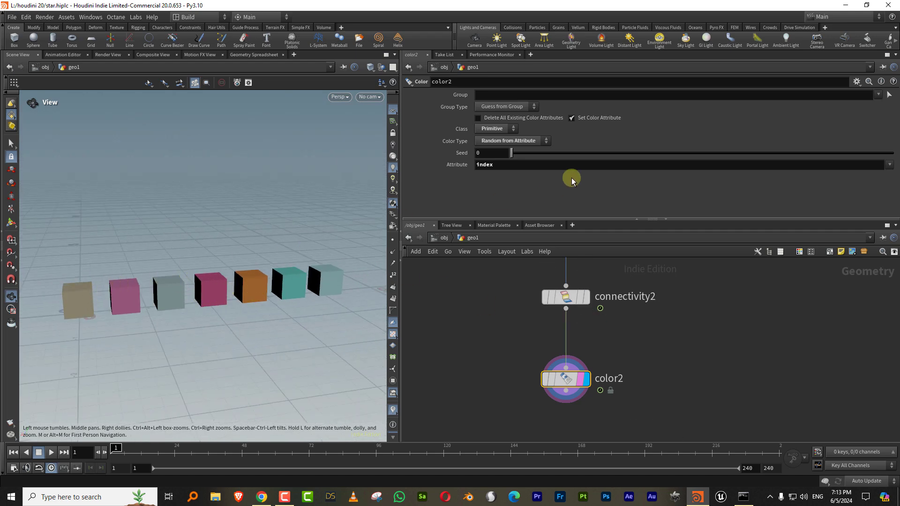
pyautogui.moveTo(512, 153); pyautogui.dragTo(526, 140)
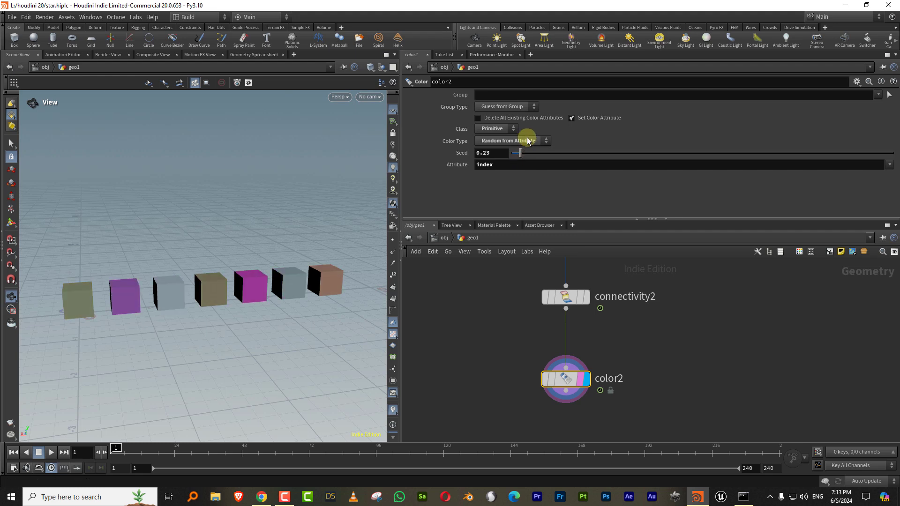
# - Change the color type to Ramp from Attribute and set the upper end of its range to 6
pyautogui.click(526, 141)
pyautogui.click(518, 179)
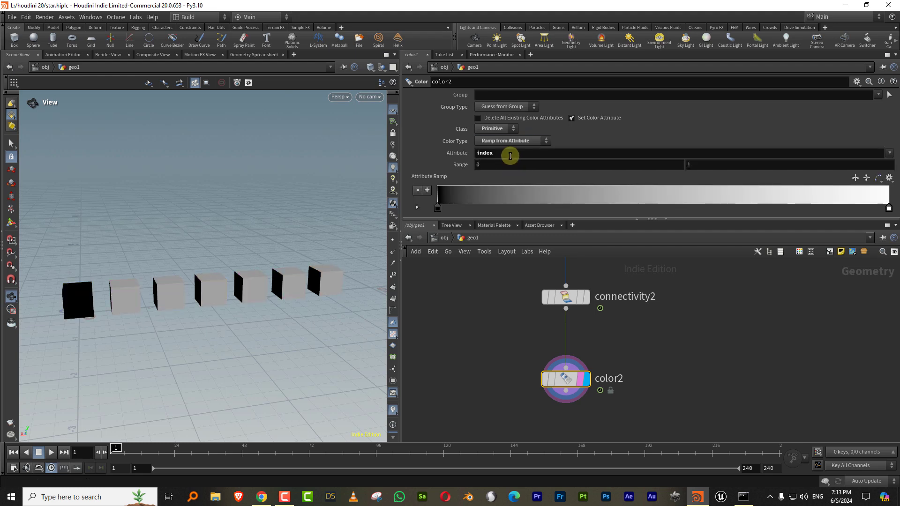
pyautogui.click(699, 165)
pyautogui.write('6')
pyautogui.press('Return')
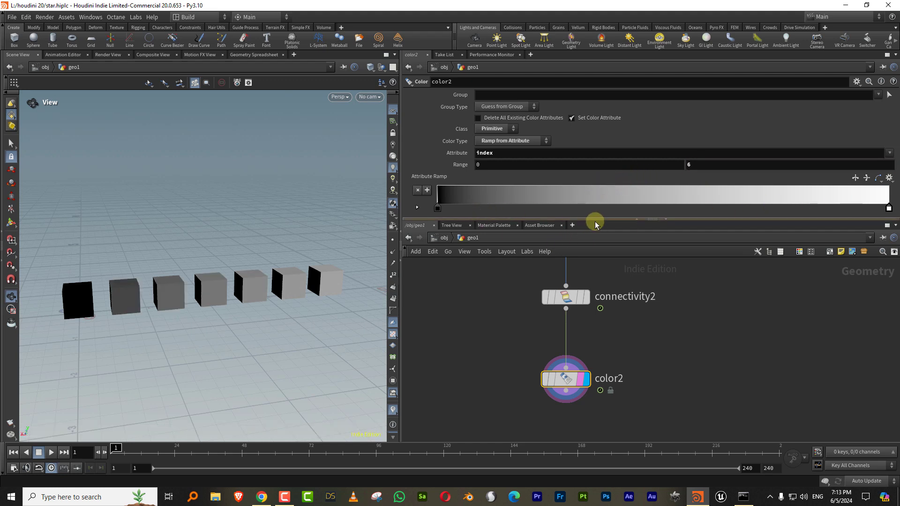
pyautogui.moveTo(598, 220); pyautogui.dragTo(597, 182)
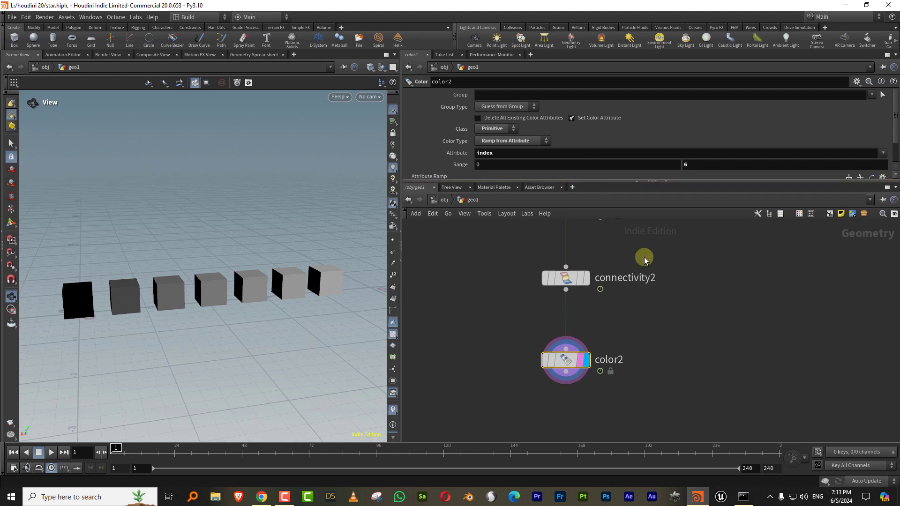
pyautogui.scroll(-3, 649, 283)
pyautogui.moveTo(604, 310); pyautogui.dragTo(547, 376, button='middle')
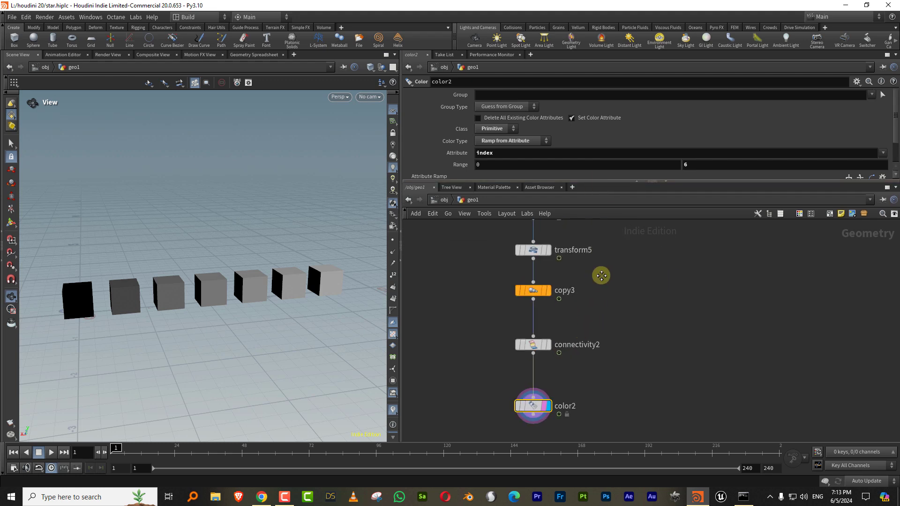
# - Add a Time Shift node connected below color2 and display its output
pyautogui.moveTo(601, 276); pyautogui.dragTo(603, 253, button='middle')
pyautogui.click(603, 281)
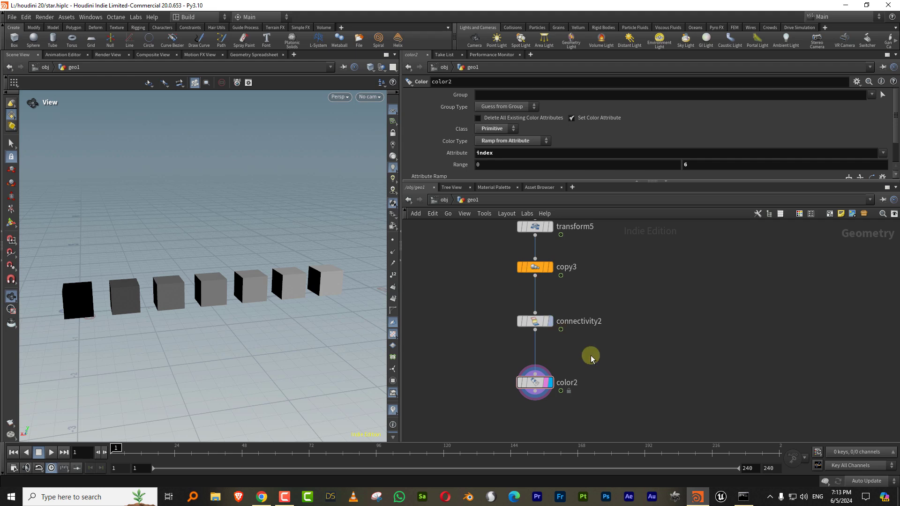
pyautogui.moveTo(598, 361); pyautogui.dragTo(591, 297, button='middle')
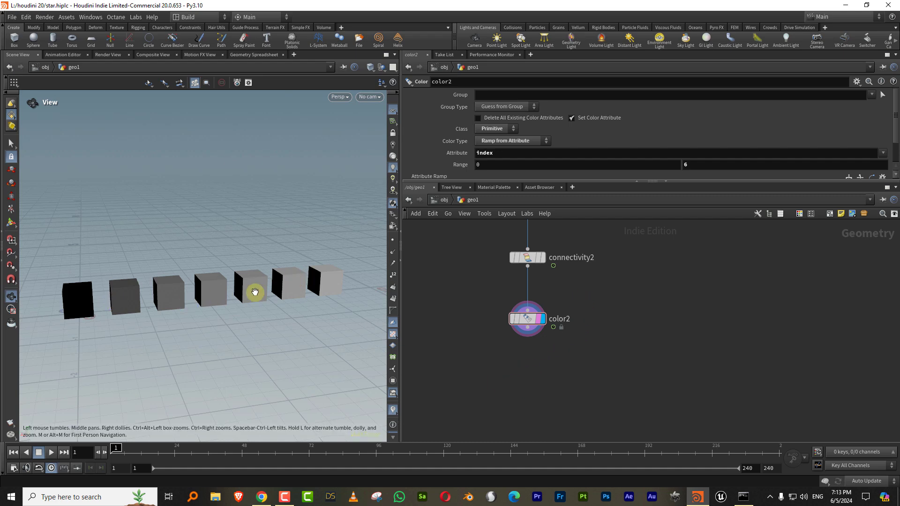
pyautogui.press('Tab')
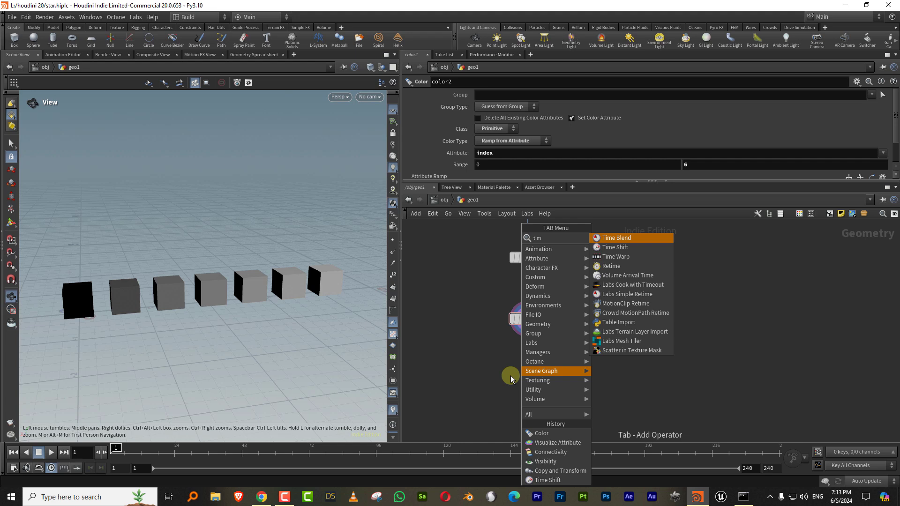
pyautogui.click(633, 239)
pyautogui.click(530, 389)
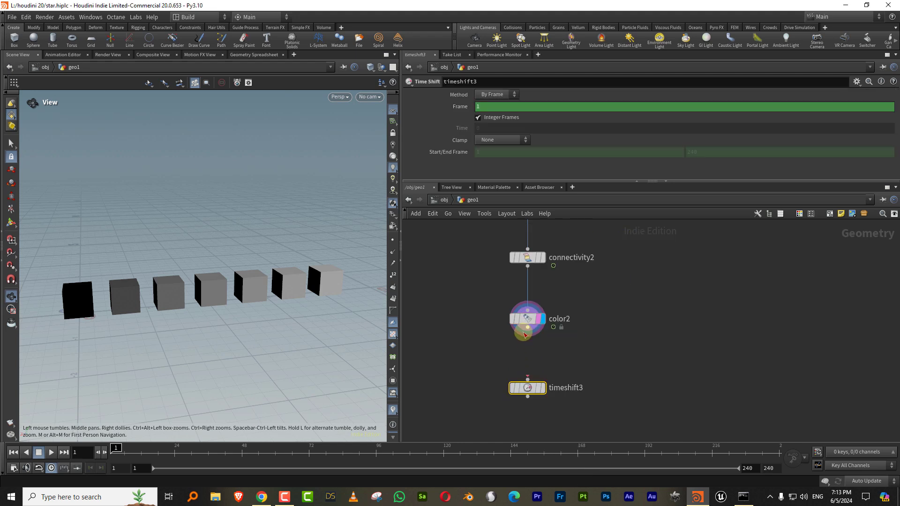
pyautogui.click(548, 393)
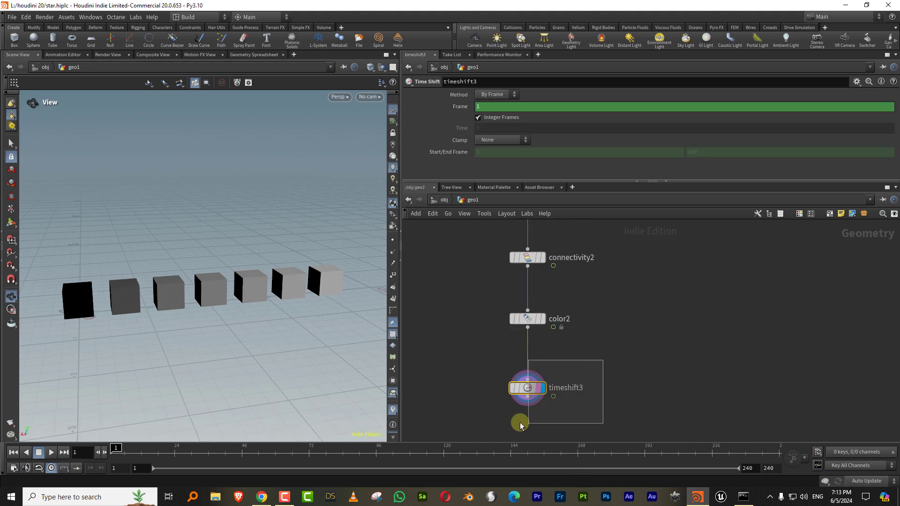
# - Try the Time Shift's frame expression as $F-5 and as $F-50, scrubbing the timeline to test each
pyautogui.click(480, 108)
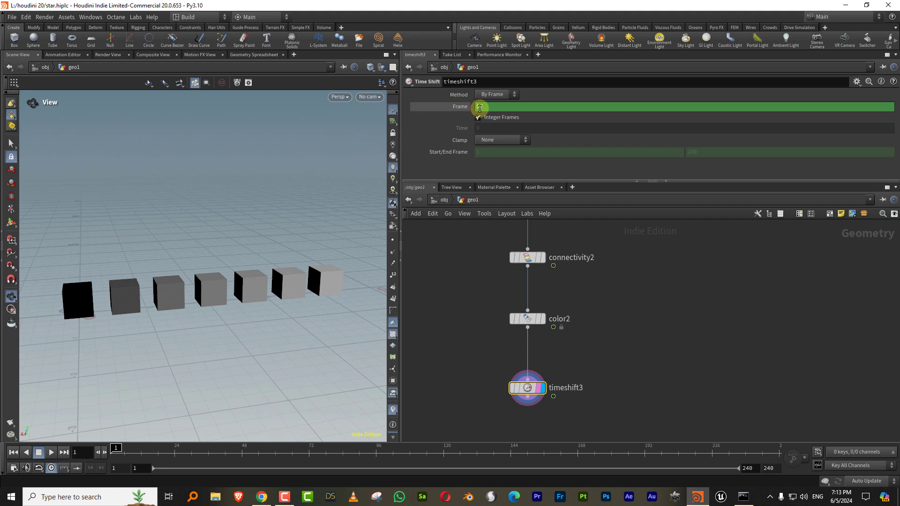
pyautogui.moveTo(140, 445); pyautogui.dragTo(110, 443)
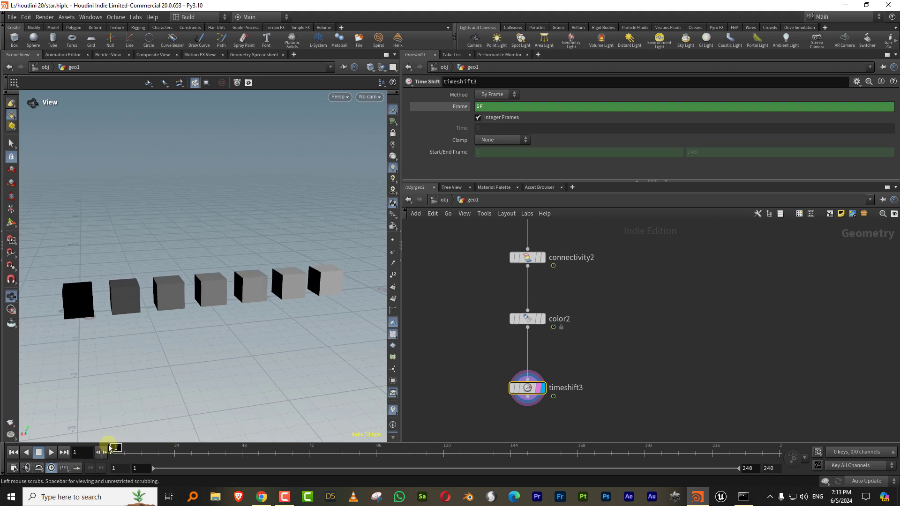
pyautogui.click(510, 106)
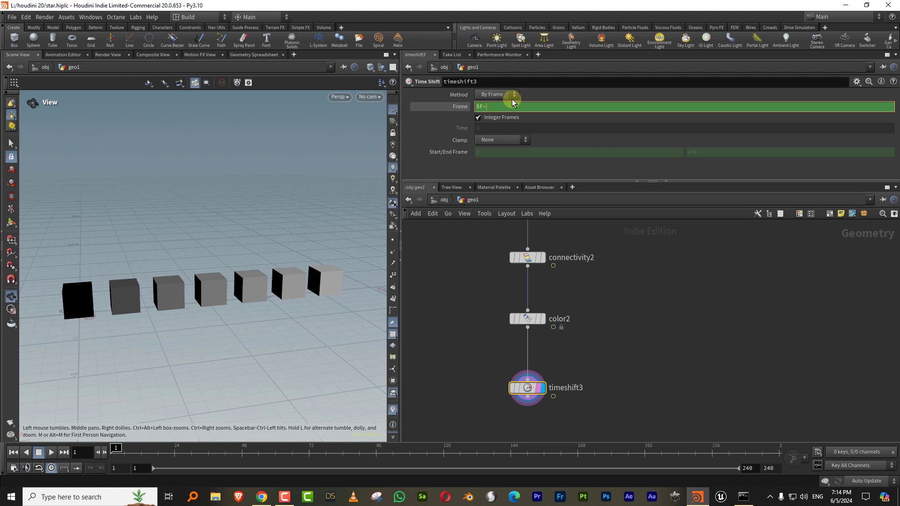
pyautogui.press('Return')
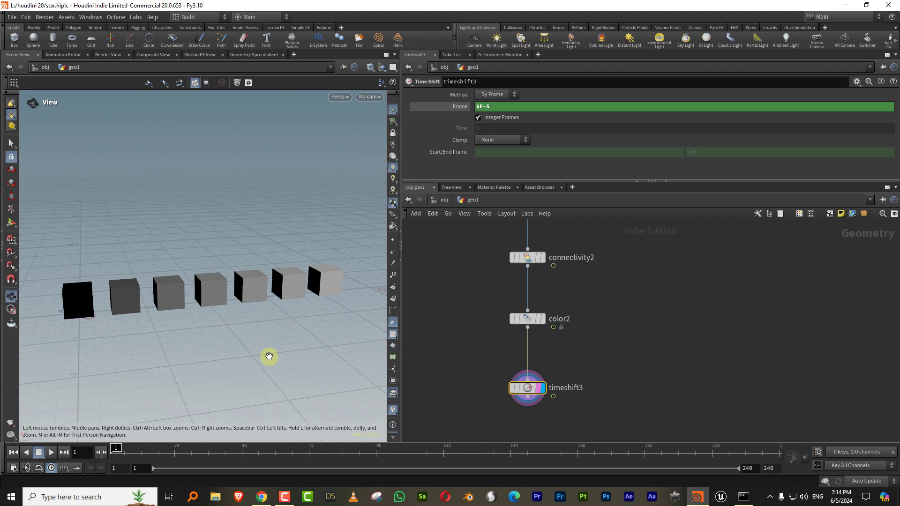
pyautogui.moveTo(111, 450); pyautogui.dragTo(127, 460)
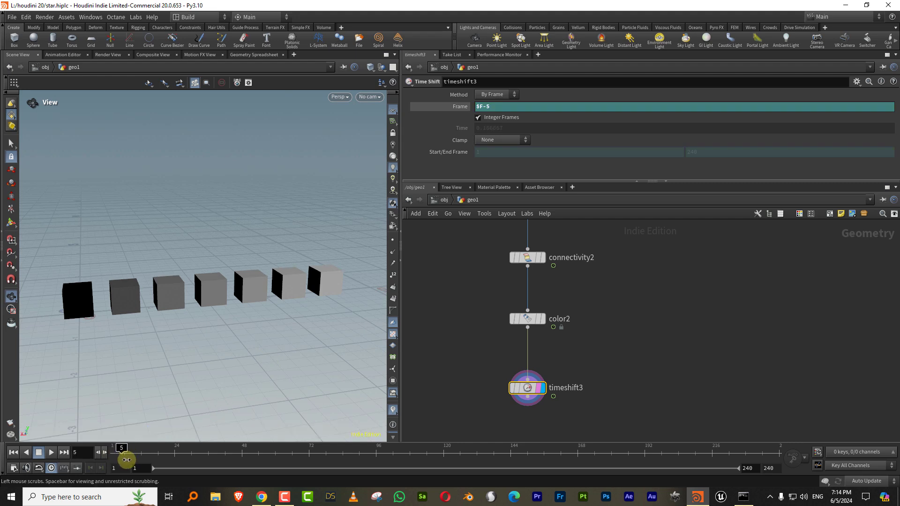
pyautogui.click(501, 110)
pyautogui.write('0')
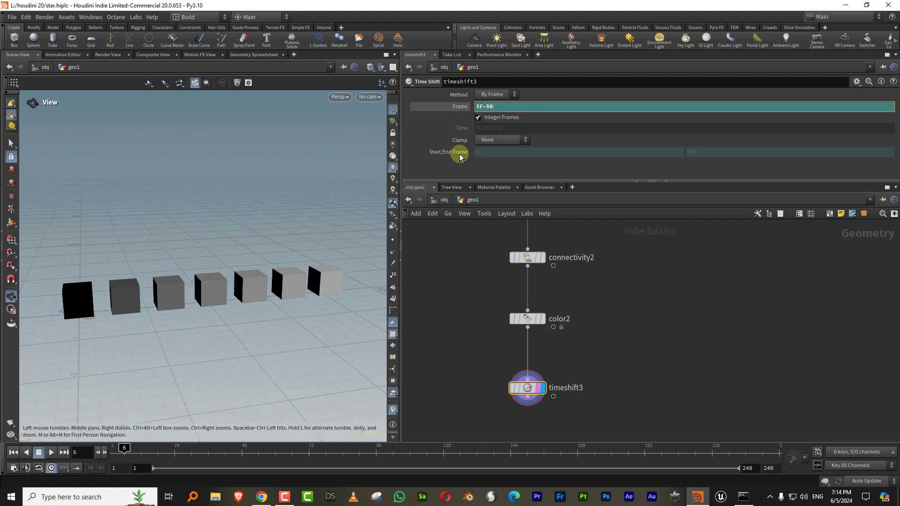
pyautogui.press('Return')
pyautogui.moveTo(171, 452); pyautogui.dragTo(113, 451)
# - Remove the offset from the Time Shift's frame expression, leaving $F
pyautogui.moveTo(482, 108); pyautogui.dragTo(515, 119)
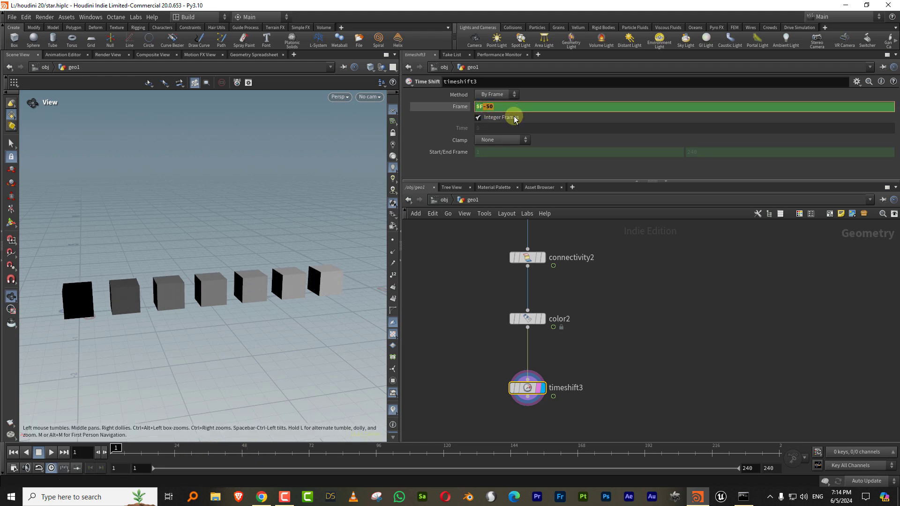
pyautogui.press('BackSpace')
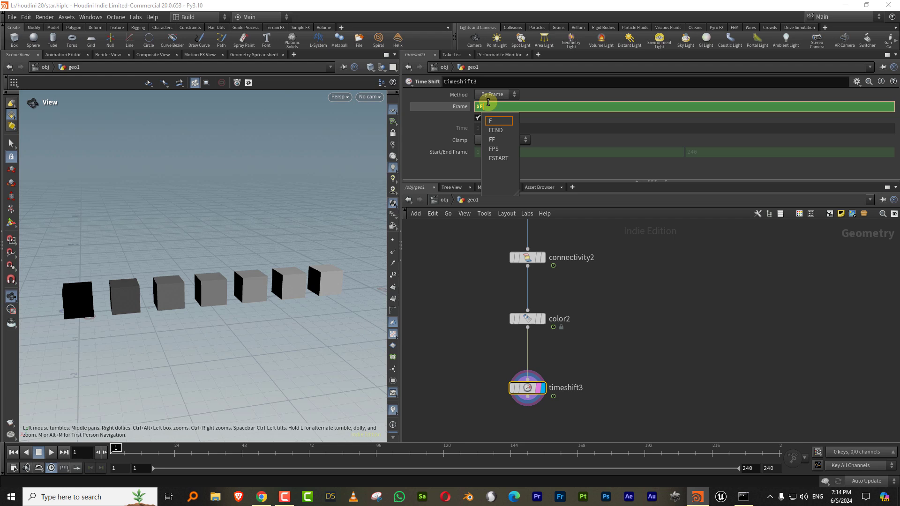
pyautogui.press('Return')
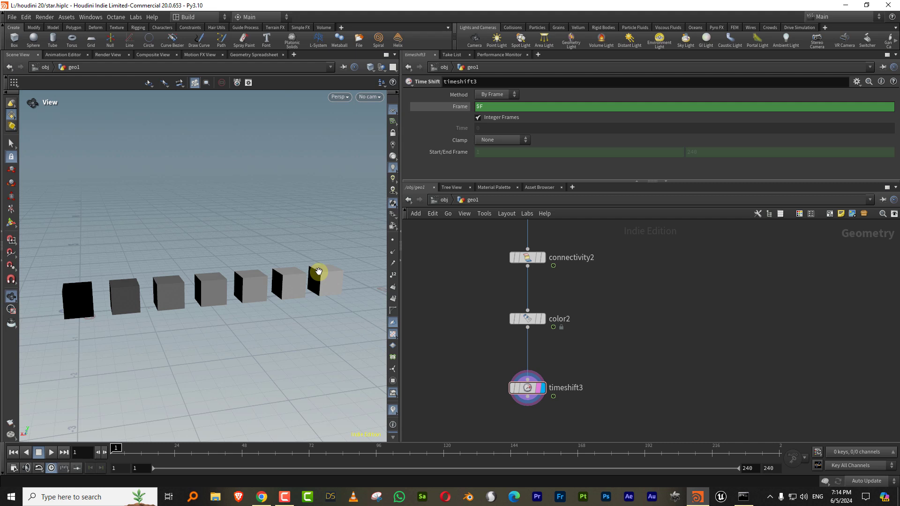
# - Enlarge the network editor and add a Line node in the empty space beside the Time Shift node
pyautogui.scroll(-2, 631, 329)
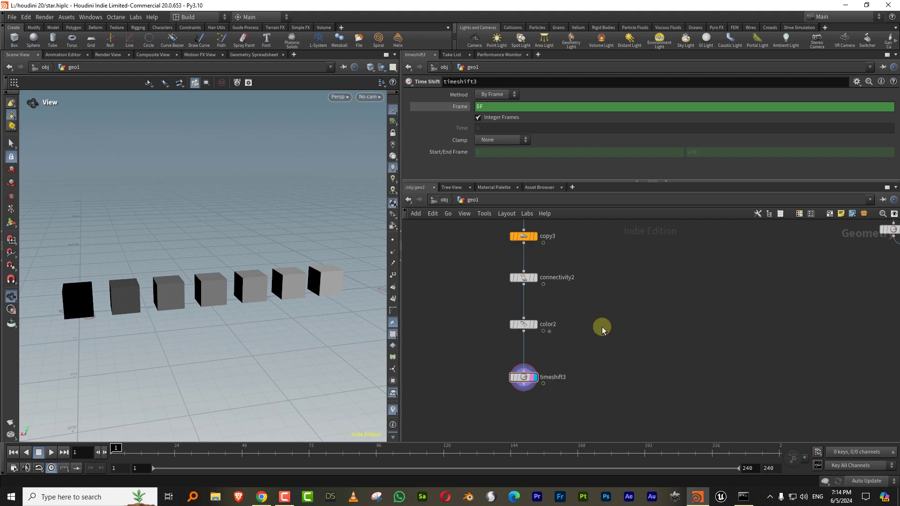
pyautogui.moveTo(614, 181); pyautogui.dragTo(613, 154)
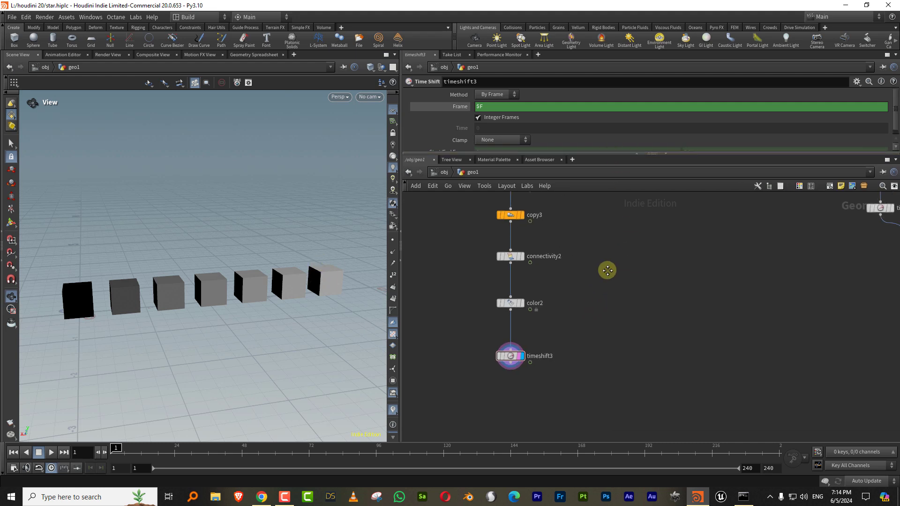
pyautogui.scroll(3, 581, 288)
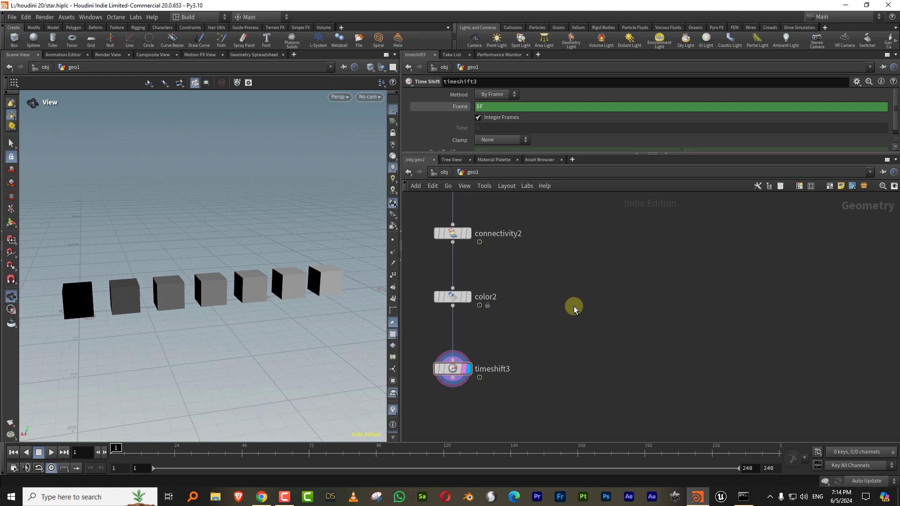
pyautogui.moveTo(454, 370)
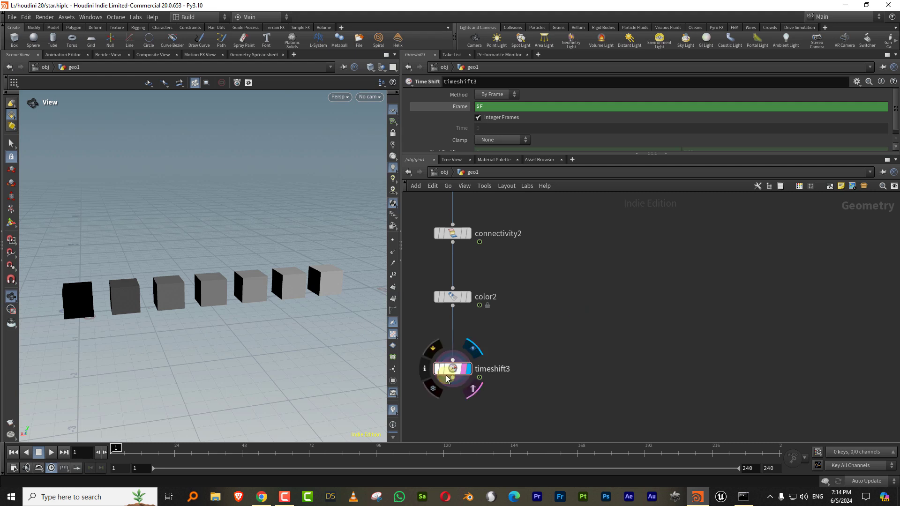
pyautogui.moveTo(553, 346); pyautogui.dragTo(591, 323, button='middle')
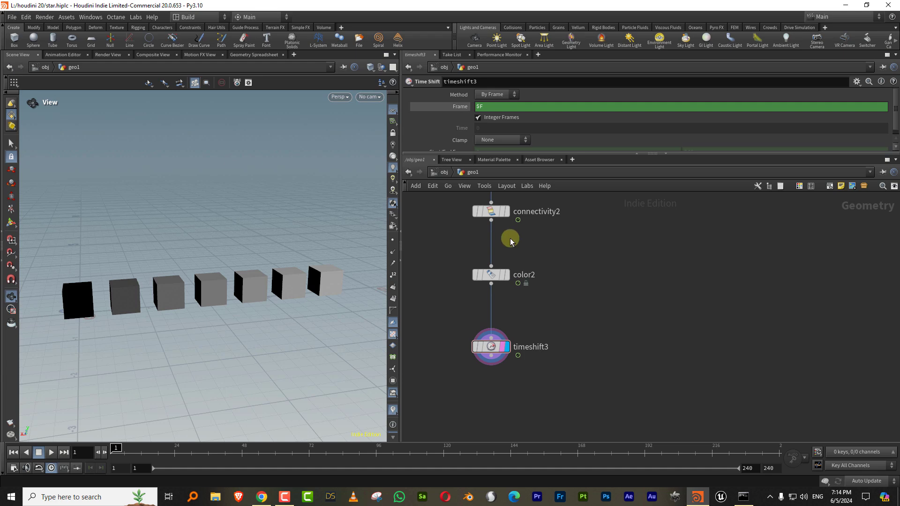
pyautogui.press('Tab')
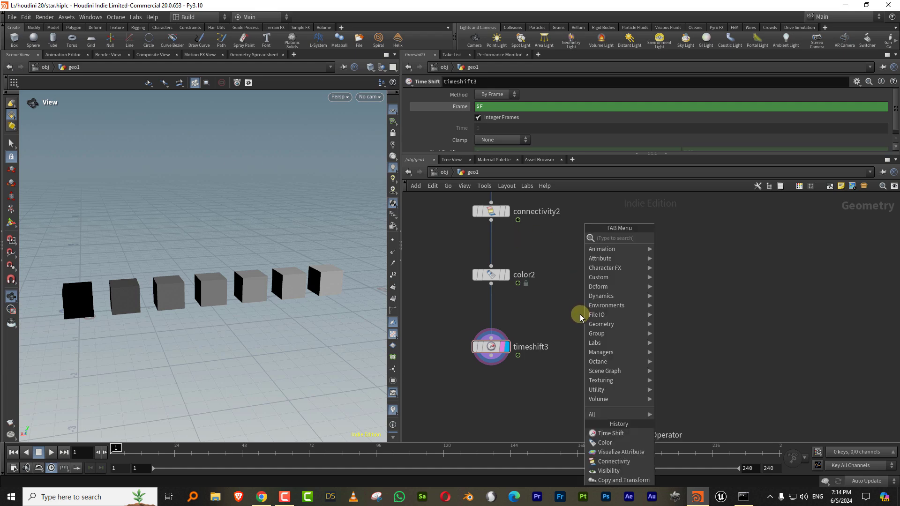
pyautogui.moveTo(623, 295)
pyautogui.click(703, 238)
pyautogui.click(673, 319)
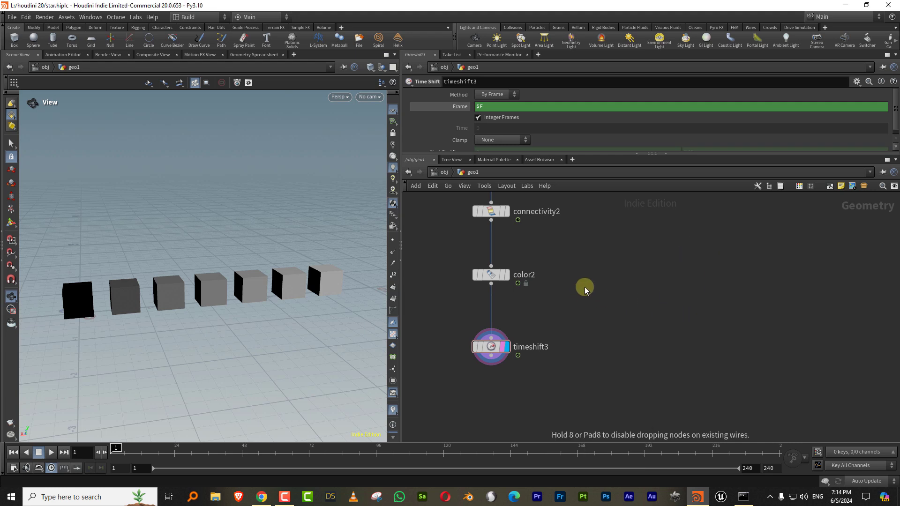
# - Set the line's points to 7, display the line and reduce its length to 0
pyautogui.scroll(3, 553, 293)
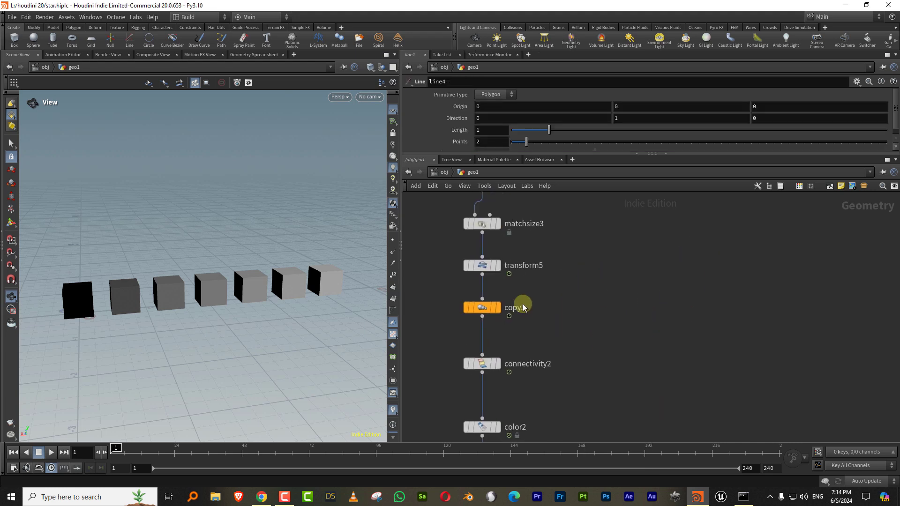
pyautogui.click(520, 304)
pyautogui.scroll(-4, 633, 365)
pyautogui.click(664, 368)
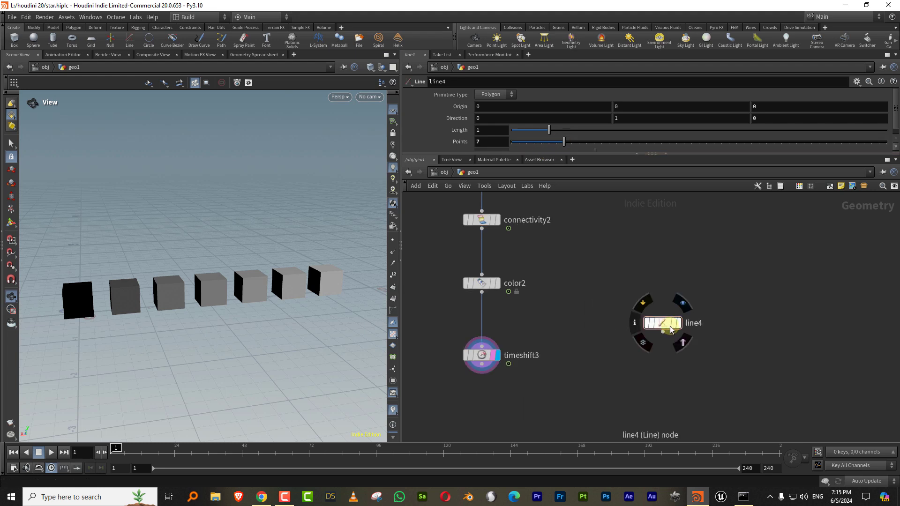
pyautogui.click(677, 323)
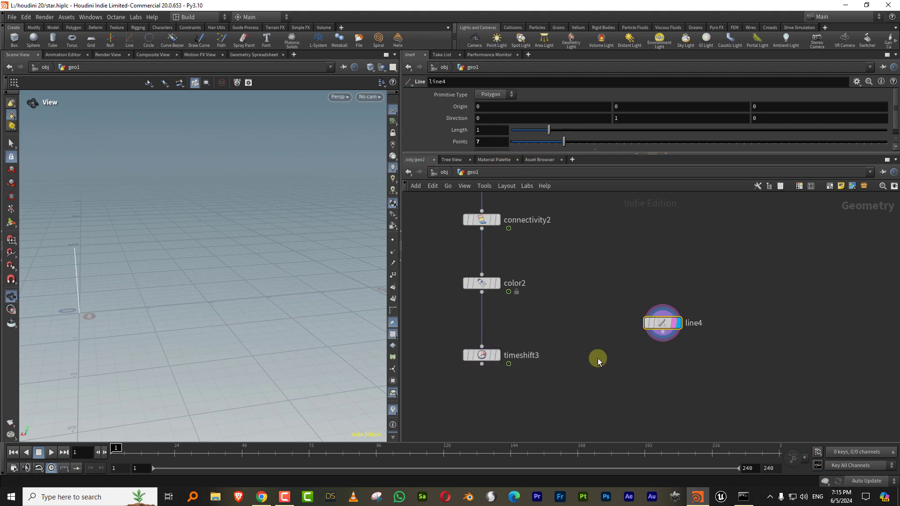
pyautogui.moveTo(539, 128); pyautogui.dragTo(511, 130)
# - Check the attribute name used by connectivity2, and add a displayed Enumerate node connected below line4
pyautogui.scroll(2, 614, 336)
pyautogui.press('Tab')
pyautogui.moveTo(523, 252); pyautogui.dragTo(573, 362, button='middle')
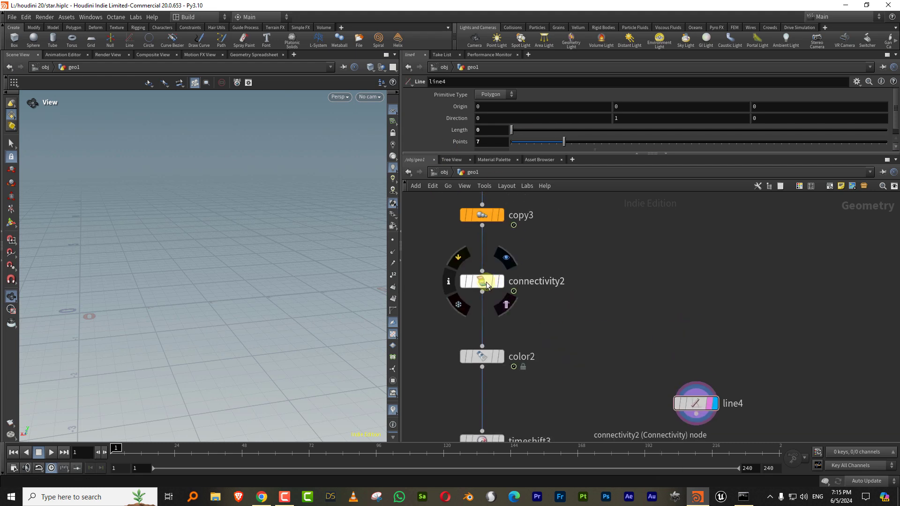
pyautogui.moveTo(569, 251); pyautogui.dragTo(418, 314)
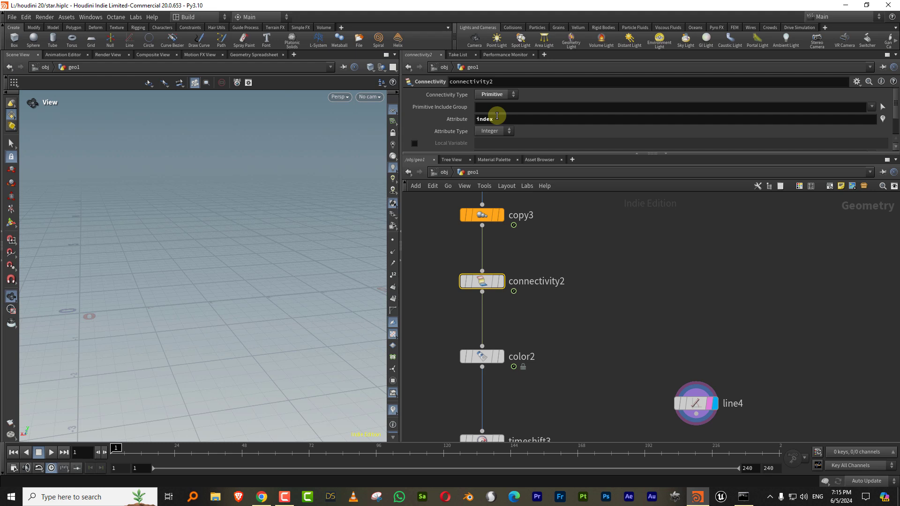
pyautogui.moveTo(611, 329); pyautogui.dragTo(595, 274, button='middle')
pyautogui.moveTo(680, 356)
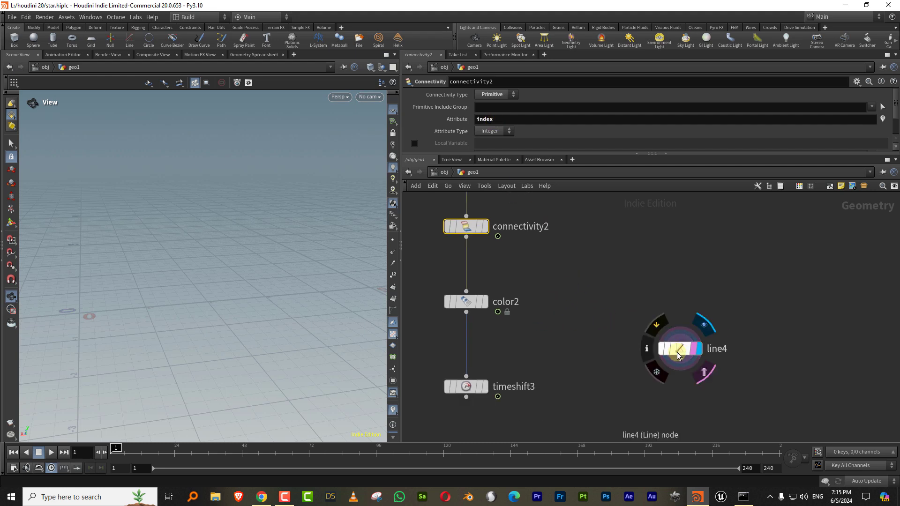
pyautogui.click(628, 377)
pyautogui.press('Tab')
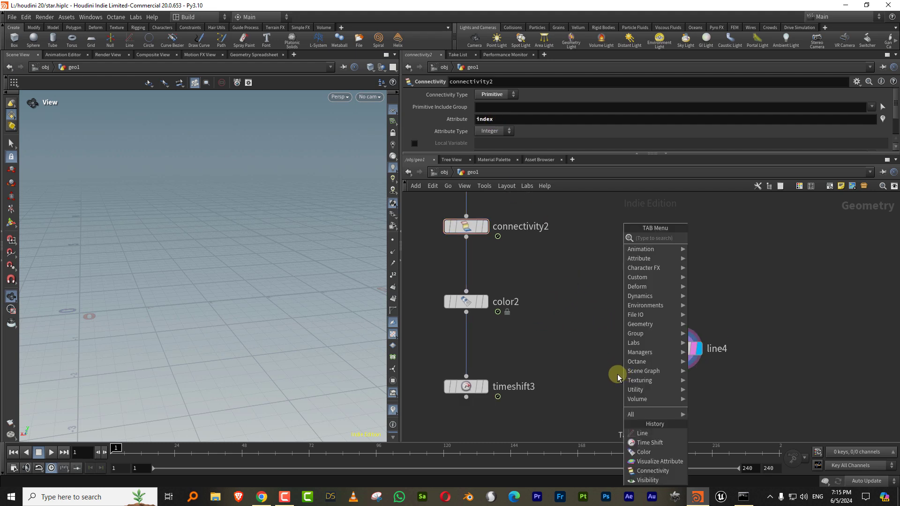
pyautogui.write('enu')
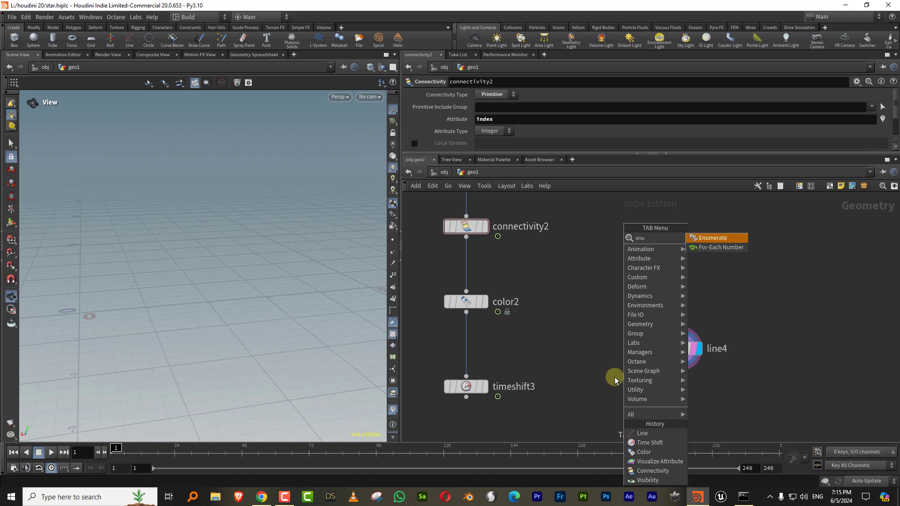
pyautogui.click(731, 237)
pyautogui.click(666, 373)
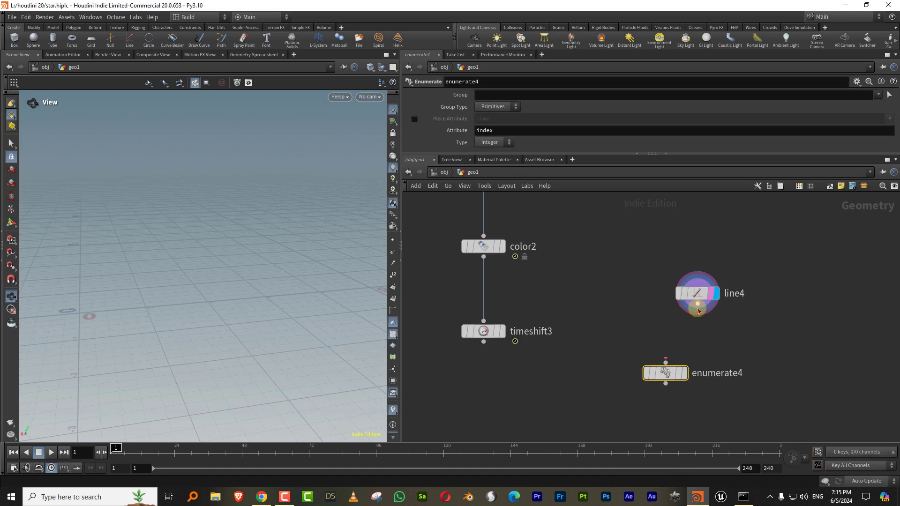
pyautogui.moveTo(697, 304); pyautogui.dragTo(666, 361)
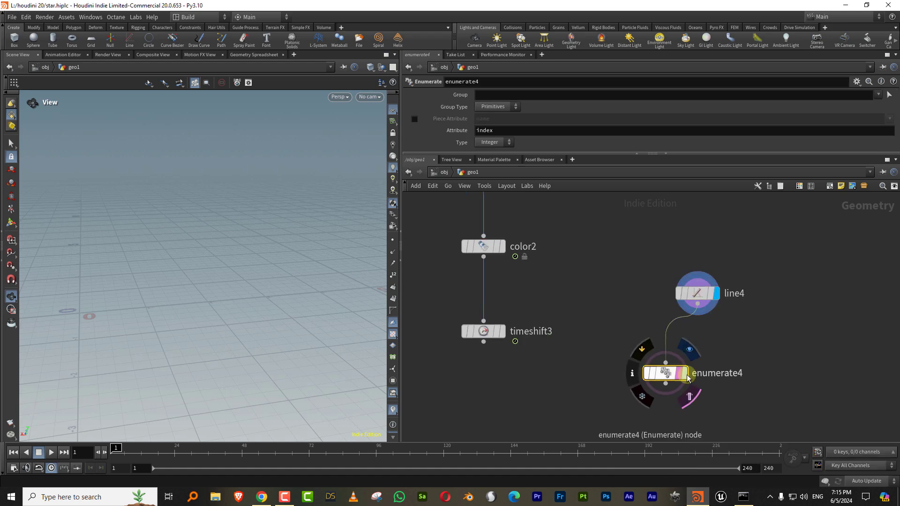
# - Set line4's length to 0.75 and turn on point numbers in the viewport
pyautogui.click(698, 293)
pyautogui.moveTo(529, 132); pyautogui.dragTo(540, 132)
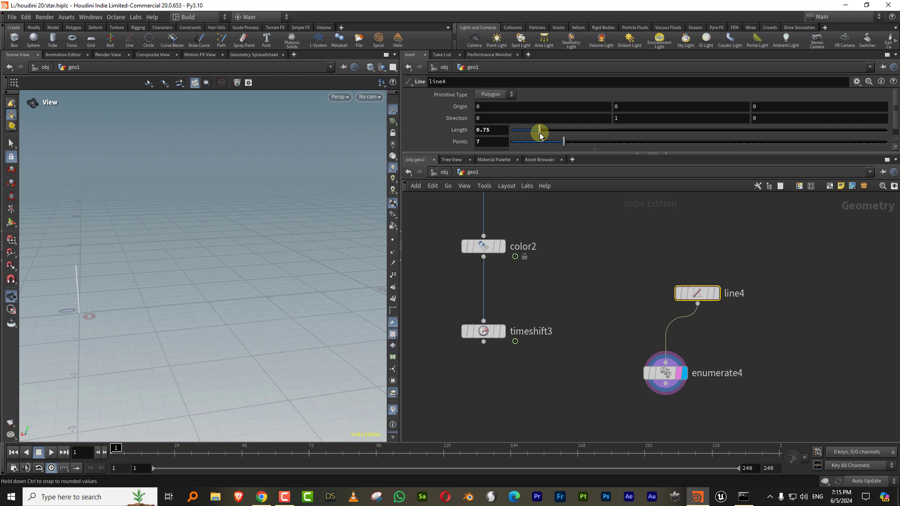
pyautogui.moveTo(94, 301); pyautogui.dragTo(109, 277, button='right')
pyautogui.moveTo(109, 276); pyautogui.dragTo(145, 282)
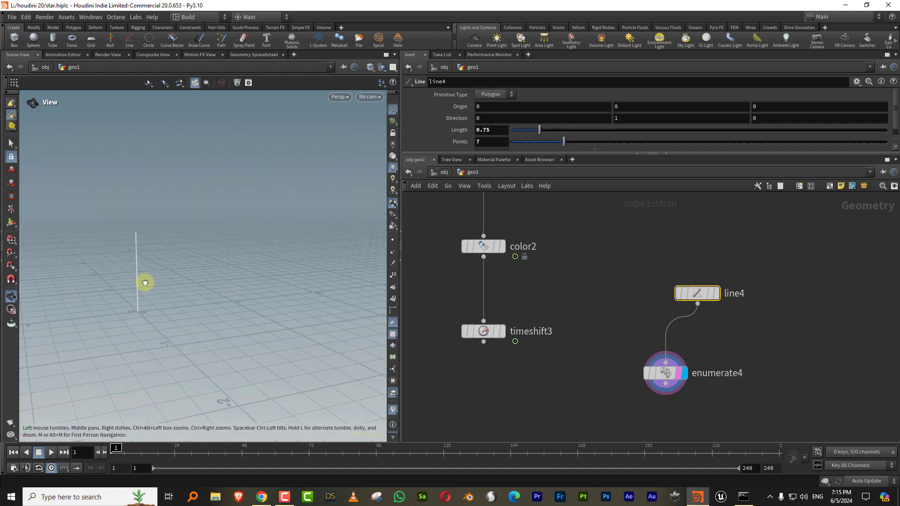
pyautogui.click(393, 275)
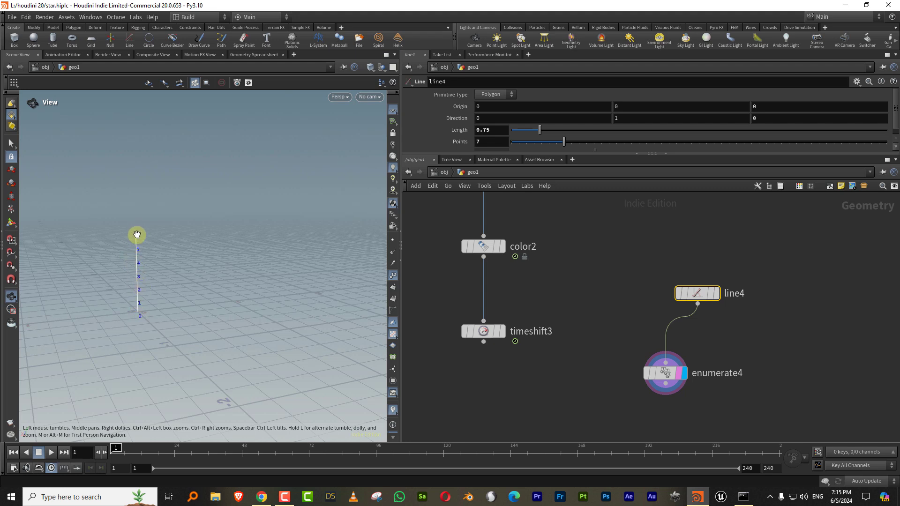
# - Set the Enumerate node's group type to Points
pyautogui.click(666, 373)
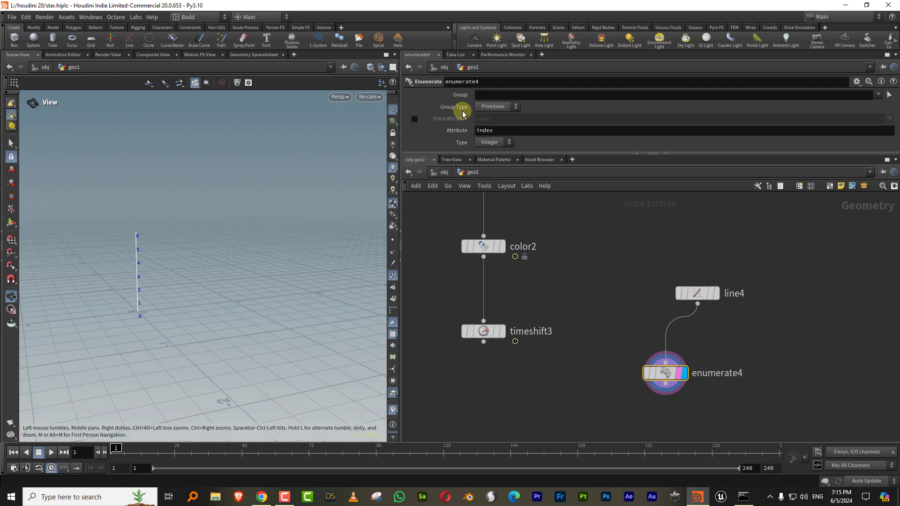
pyautogui.click(491, 110)
pyautogui.click(489, 119)
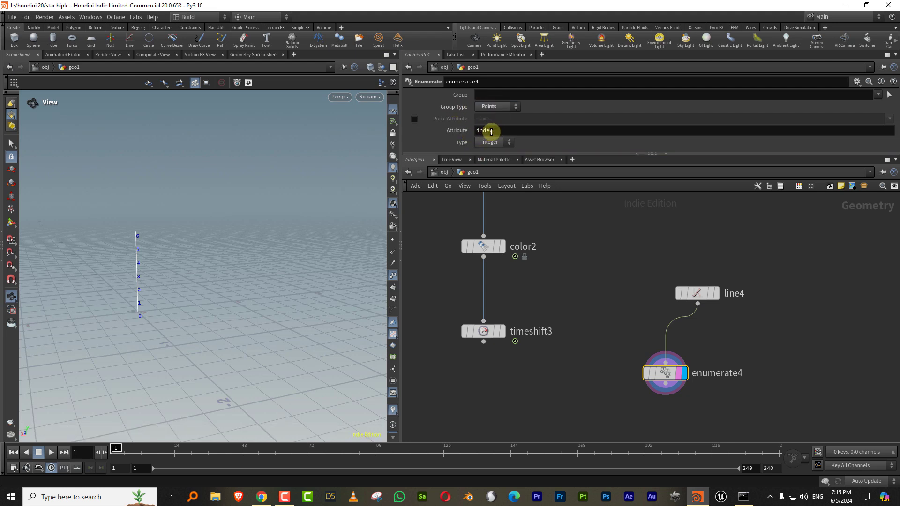
# - Show a Geometry Spreadsheet in a split pane beside the viewport to check the line points' index attribute, and hide it again
pyautogui.click(394, 55)
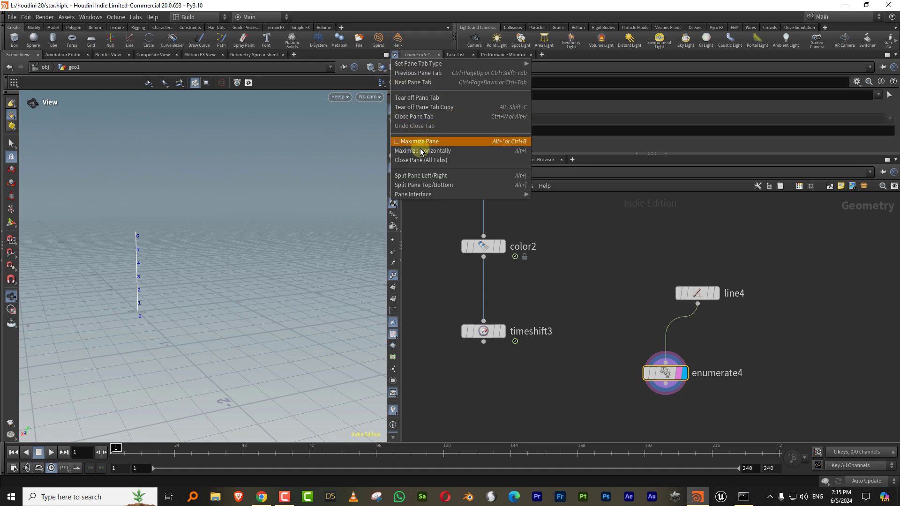
pyautogui.click(426, 175)
pyautogui.click(219, 56)
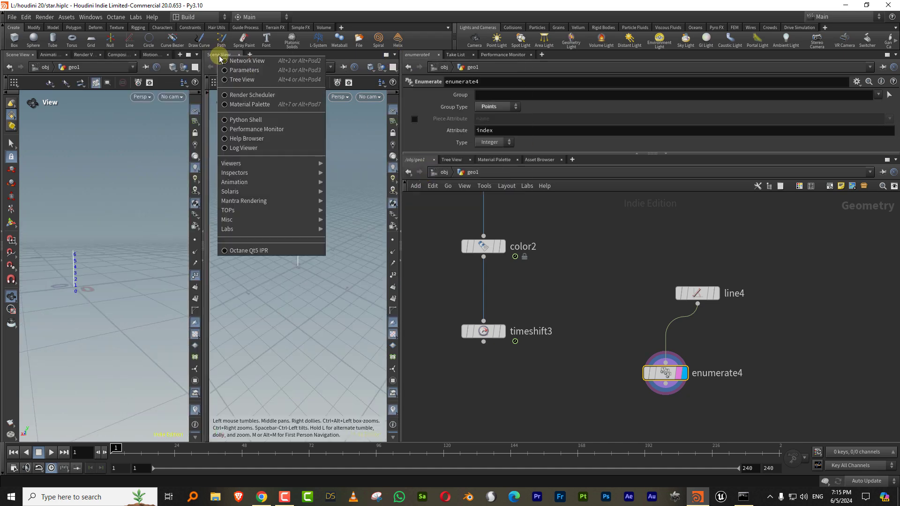
pyautogui.moveTo(291, 172)
pyautogui.click(353, 174)
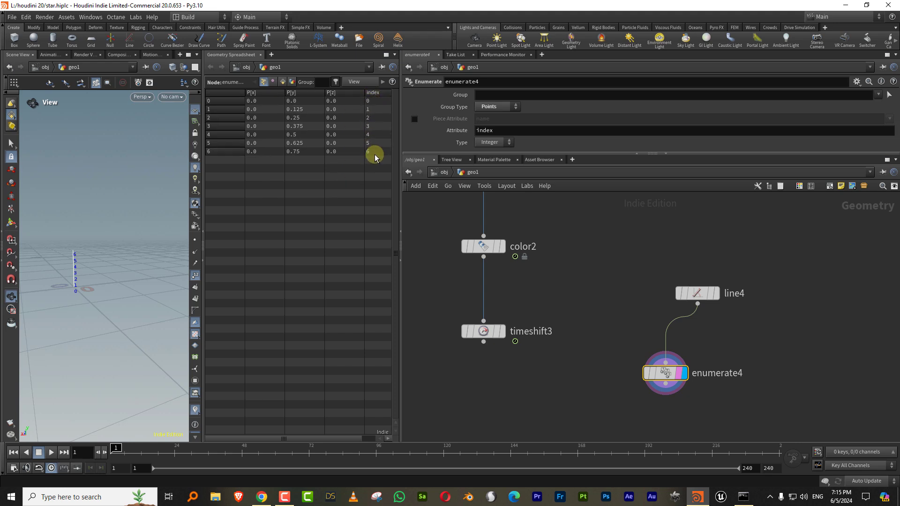
pyautogui.click(203, 263)
# - Add a displayed Copy to Points node with timeshift3 as its source geometry and enumerate4 as its target points
pyautogui.press('Tab')
pyautogui.write('copy')
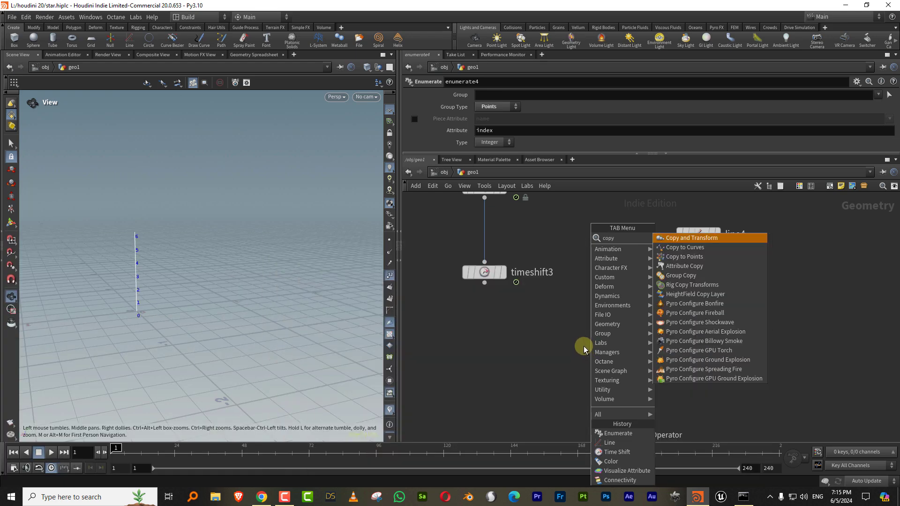
pyautogui.click(708, 256)
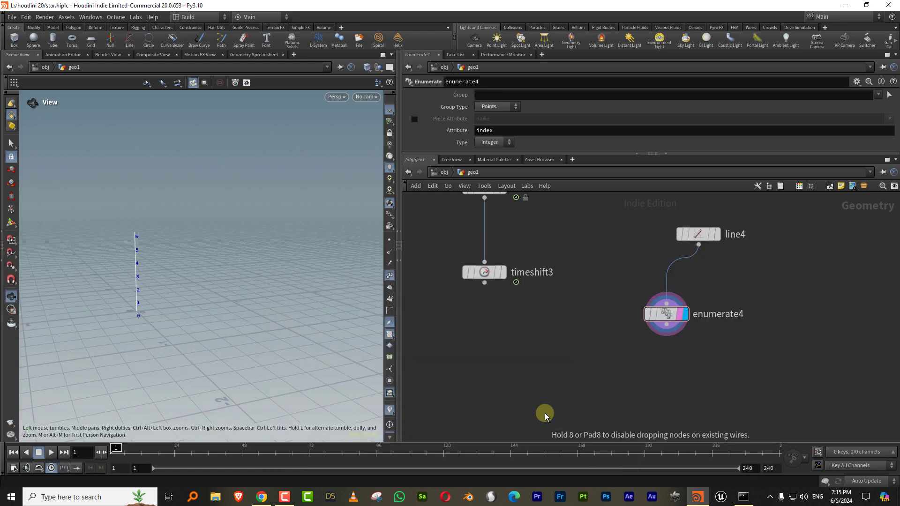
pyautogui.moveTo(485, 283); pyautogui.dragTo(535, 409)
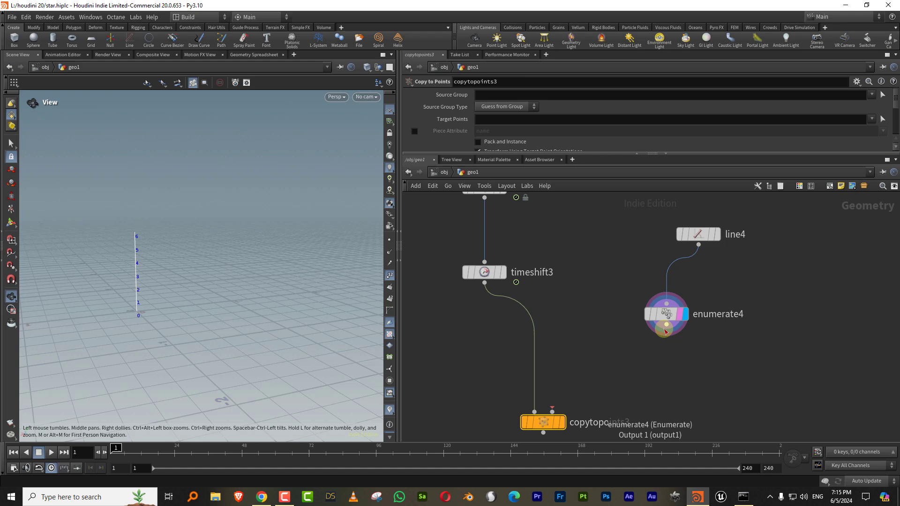
pyautogui.moveTo(666, 325); pyautogui.dragTo(553, 411)
pyautogui.click(562, 421)
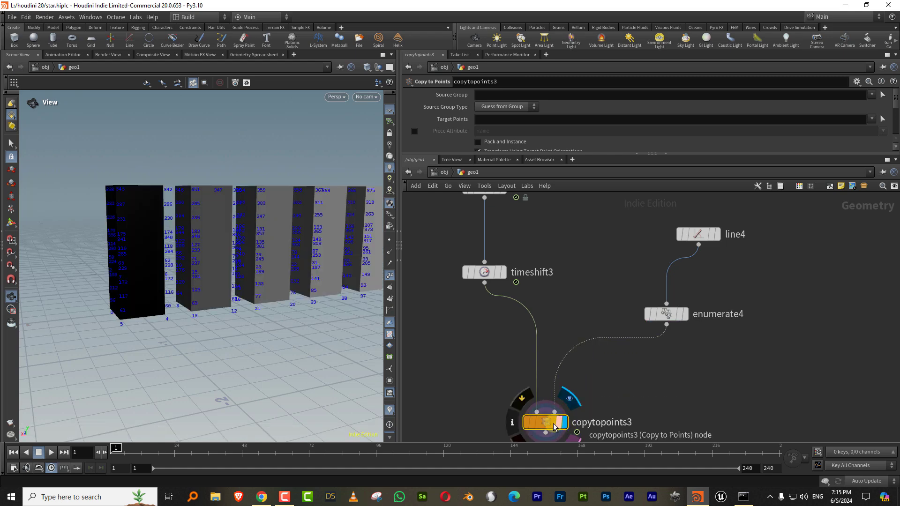
# - Turn off point numbers in the viewport and frame the whole row of copied boxes
pyautogui.moveTo(285, 267); pyautogui.dragTo(242, 302, button='right')
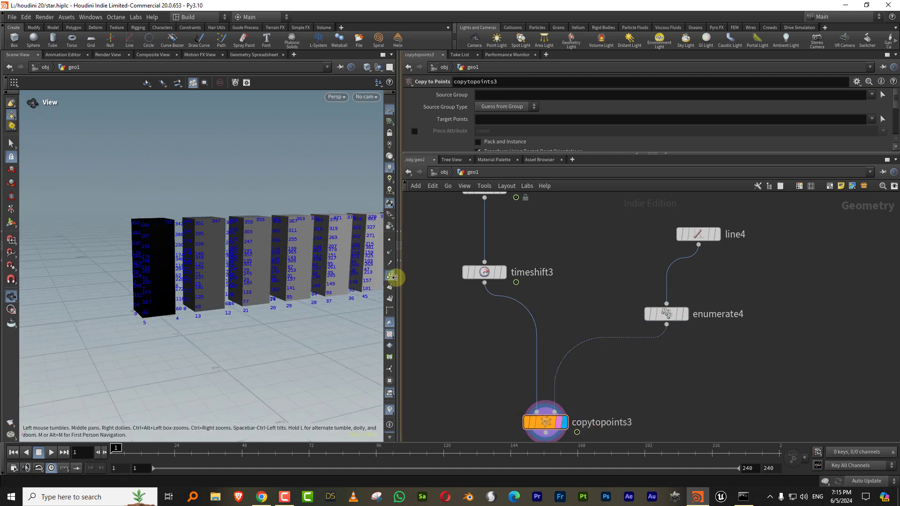
pyautogui.click(390, 275)
pyautogui.moveTo(301, 290); pyautogui.dragTo(483, 386)
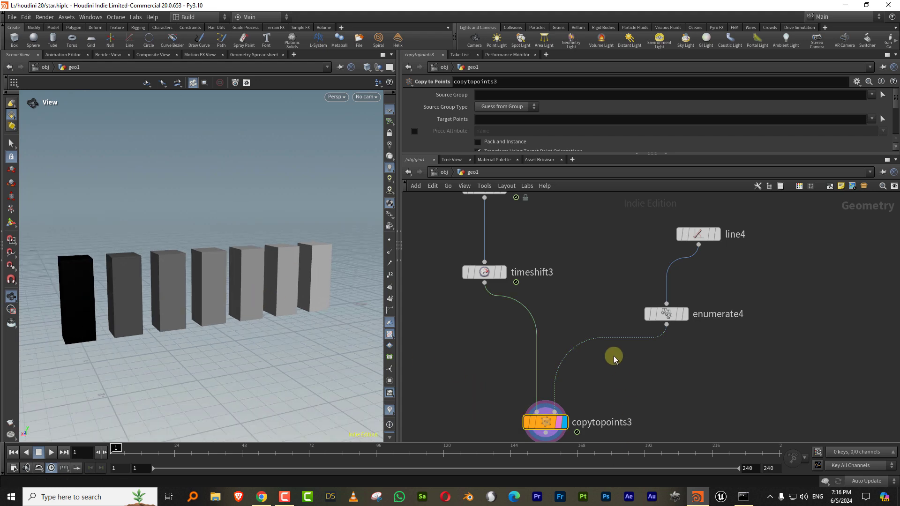
# - Enable the Piece Attribute on copytopoints3 and set it to index
pyautogui.click(414, 132)
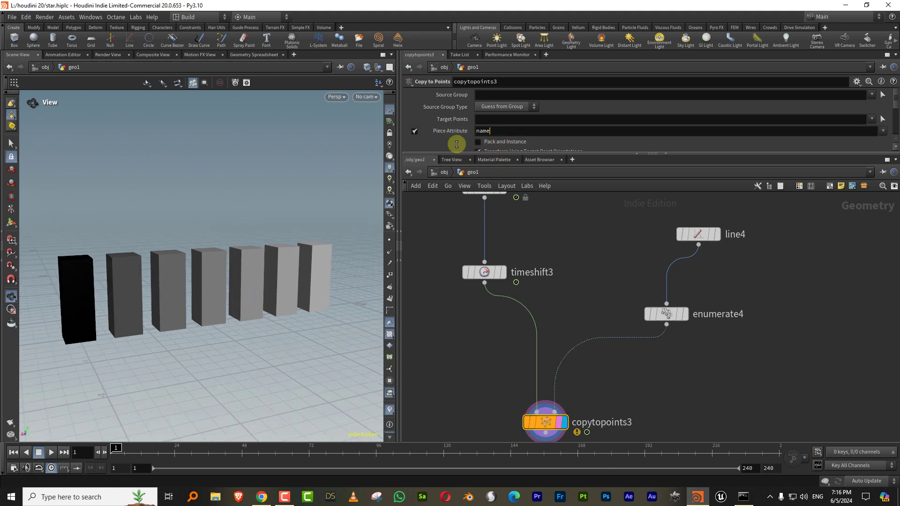
pyautogui.write('index')
pyautogui.press('Return')
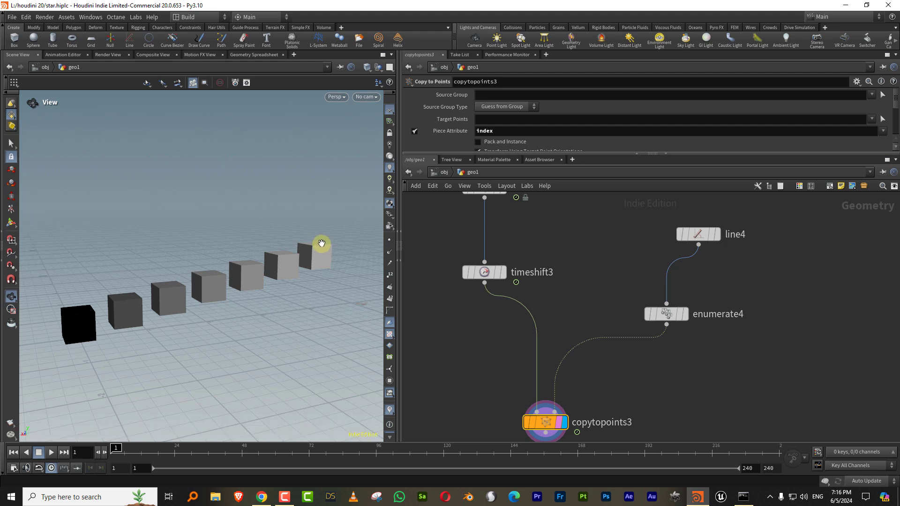
# - Reduce line4's length until all the copied boxes sit level in one row
pyautogui.click(699, 234)
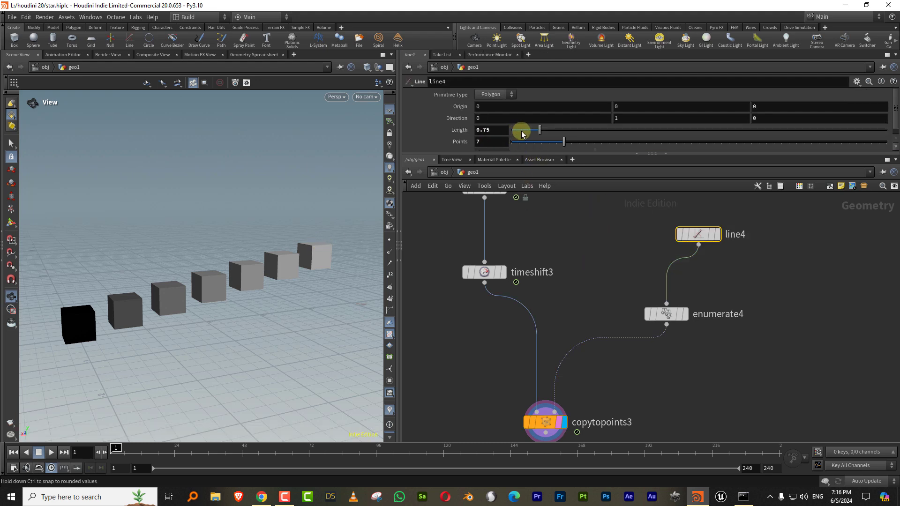
pyautogui.moveTo(522, 132); pyautogui.dragTo(454, 167)
# - Display timeshift3 to compare its boxes with the copied ones, and return the display to copytopoints3
pyautogui.moveTo(558, 259); pyautogui.dragTo(564, 202, button='middle')
pyautogui.click(525, 295)
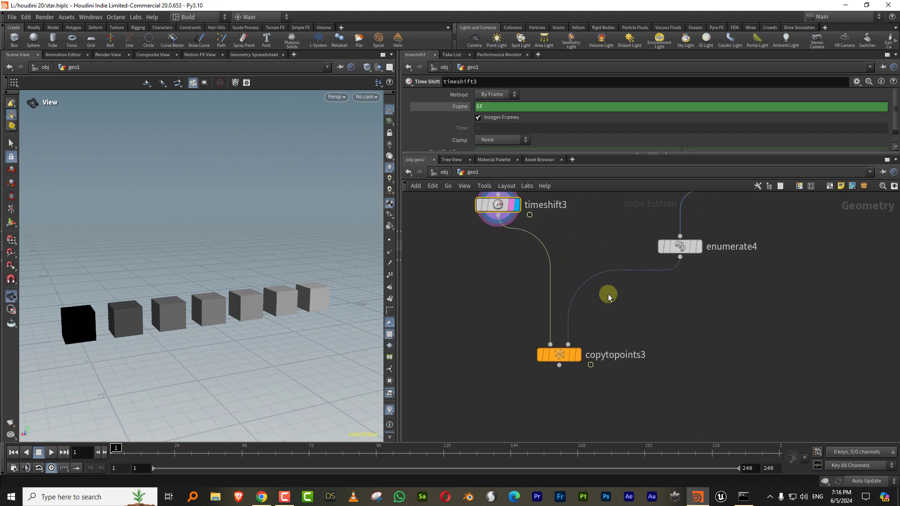
pyautogui.click(580, 359)
pyautogui.moveTo(641, 326); pyautogui.dragTo(507, 398)
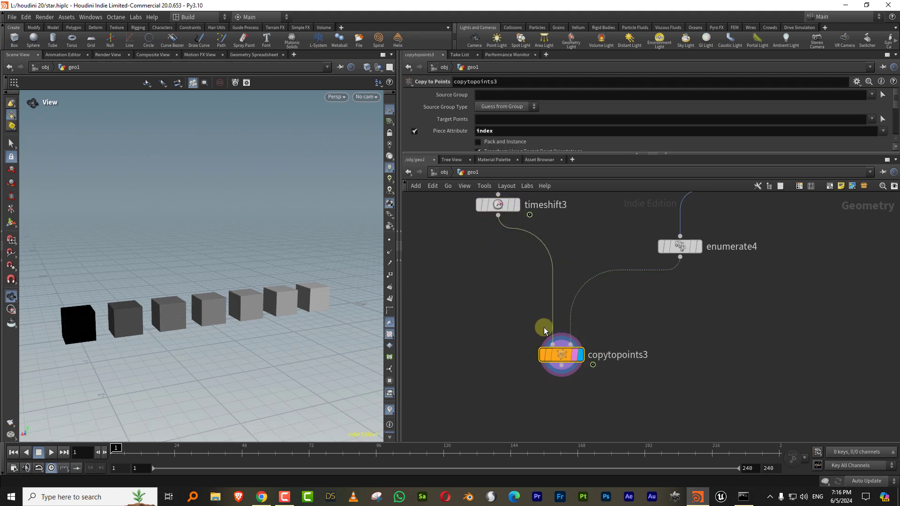
pyautogui.scroll(-4, 635, 315)
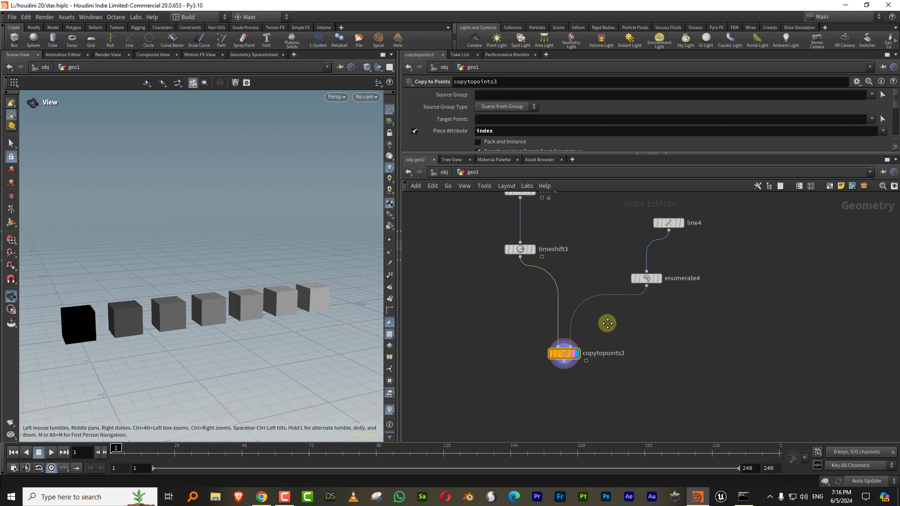
# - Add a For-Each Point loop and connect its begin block below enumerate4
pyautogui.press('Tab')
pyautogui.write('for')
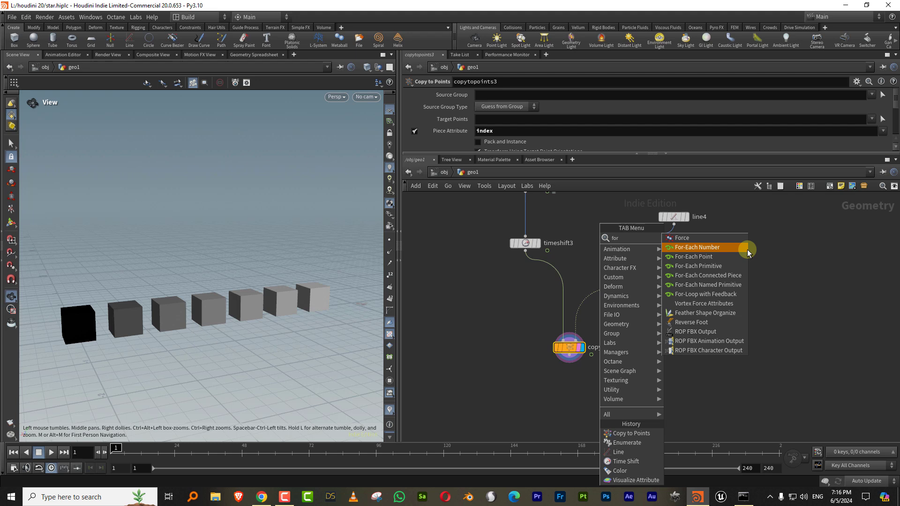
pyautogui.click(720, 257)
pyautogui.click(634, 336)
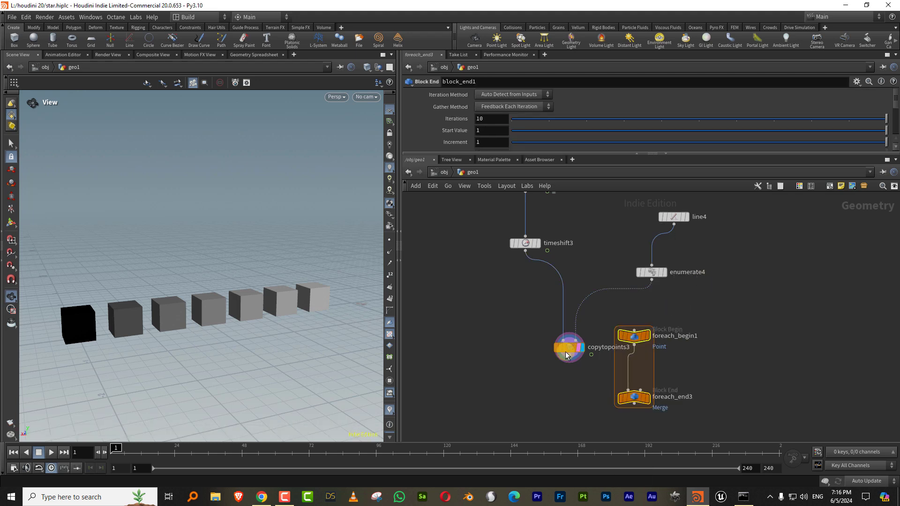
pyautogui.click(716, 299)
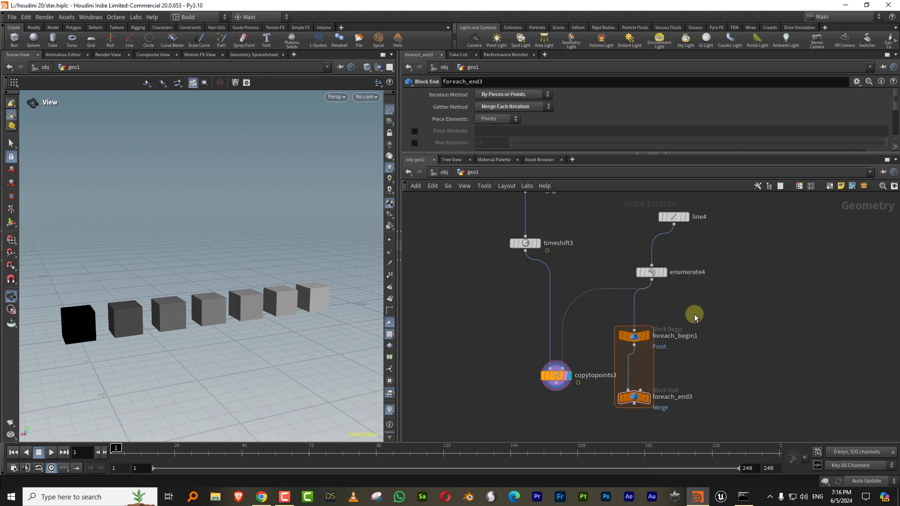
# - Wire copytopoints3 into the For-Each loop, with the begin block as its target points and its output feeding the displayed end block
pyautogui.moveTo(693, 315); pyautogui.dragTo(707, 256, button='middle')
pyautogui.moveTo(650, 293); pyautogui.dragTo(569, 305)
pyautogui.moveTo(642, 338); pyautogui.dragTo(629, 382)
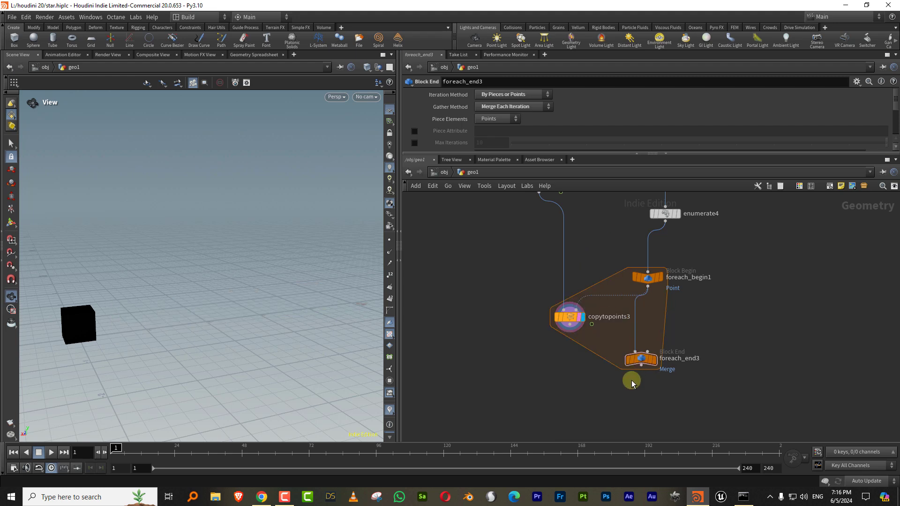
pyautogui.moveTo(576, 331); pyautogui.dragTo(630, 376)
pyautogui.moveTo(633, 383); pyautogui.dragTo(586, 392)
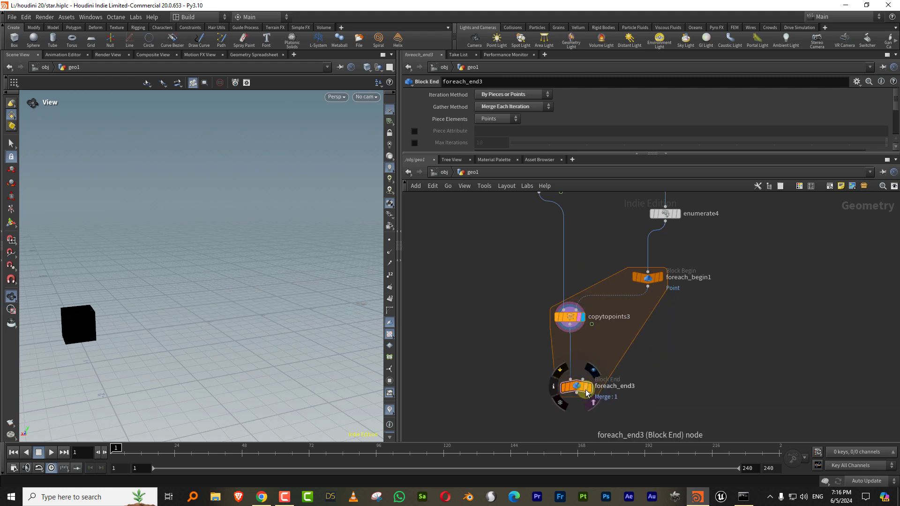
pyautogui.moveTo(569, 319); pyautogui.dragTo(558, 338)
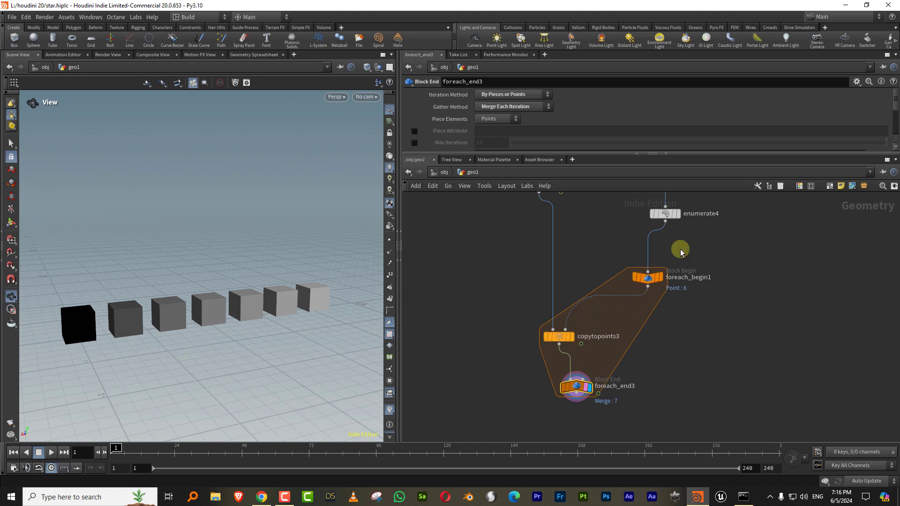
# - Move timeshift3 down the network, closer to copytopoints3
pyautogui.moveTo(667, 217)
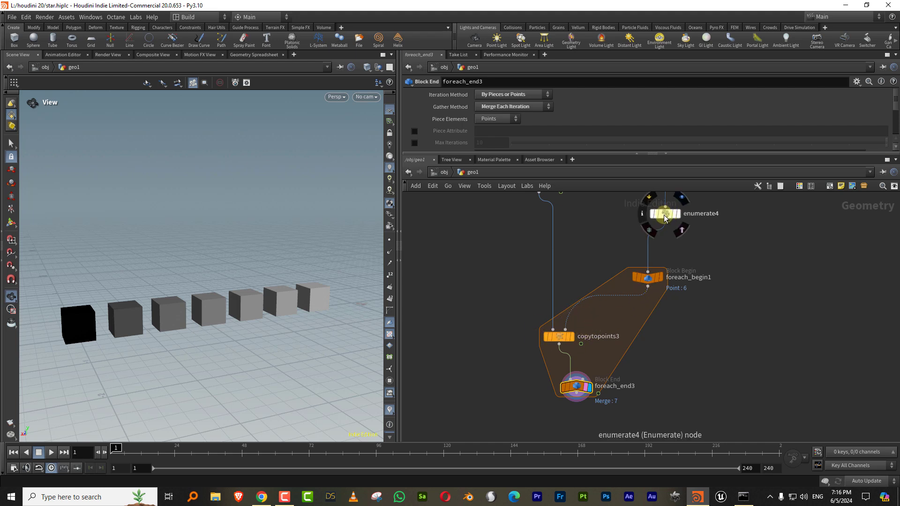
pyautogui.moveTo(707, 212); pyautogui.dragTo(685, 262, button='middle')
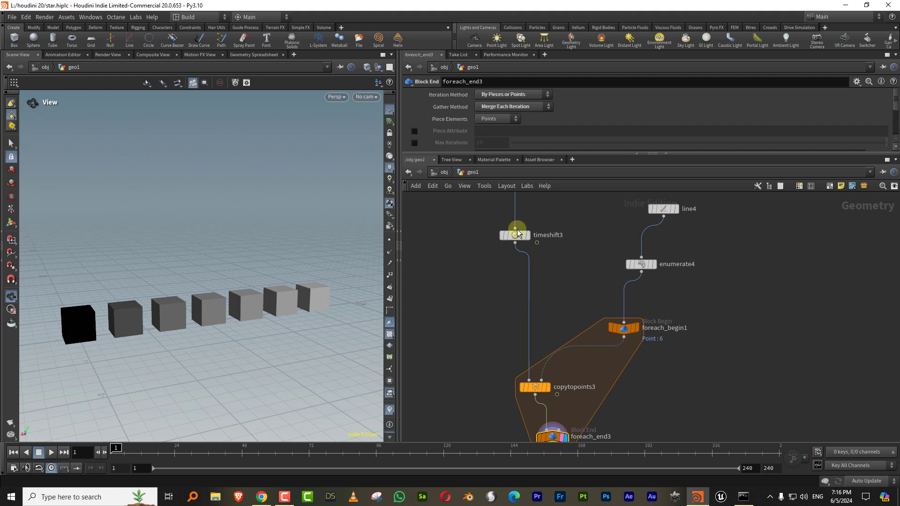
pyautogui.moveTo(517, 239)
pyautogui.moveTo(516, 237); pyautogui.dragTo(503, 291)
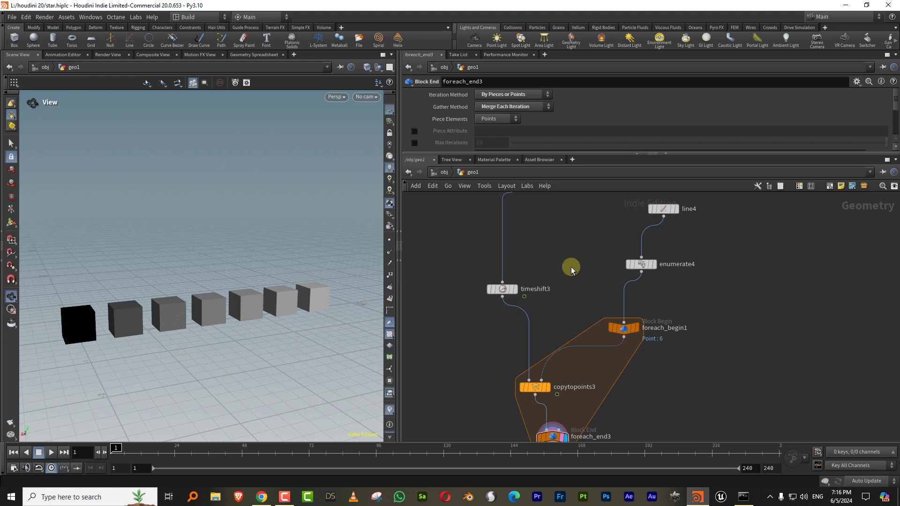
pyautogui.moveTo(571, 266); pyautogui.dragTo(556, 301, button='middle')
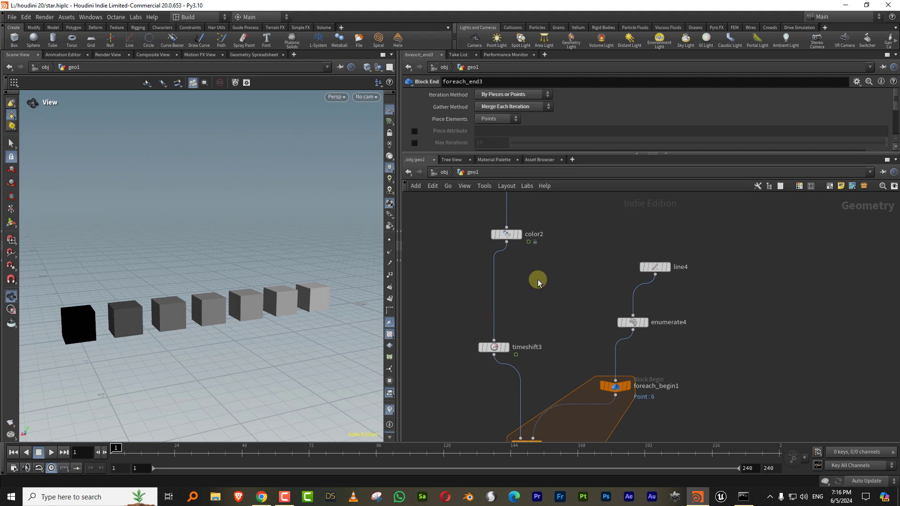
pyautogui.moveTo(719, 338); pyautogui.dragTo(723, 286, button='middle')
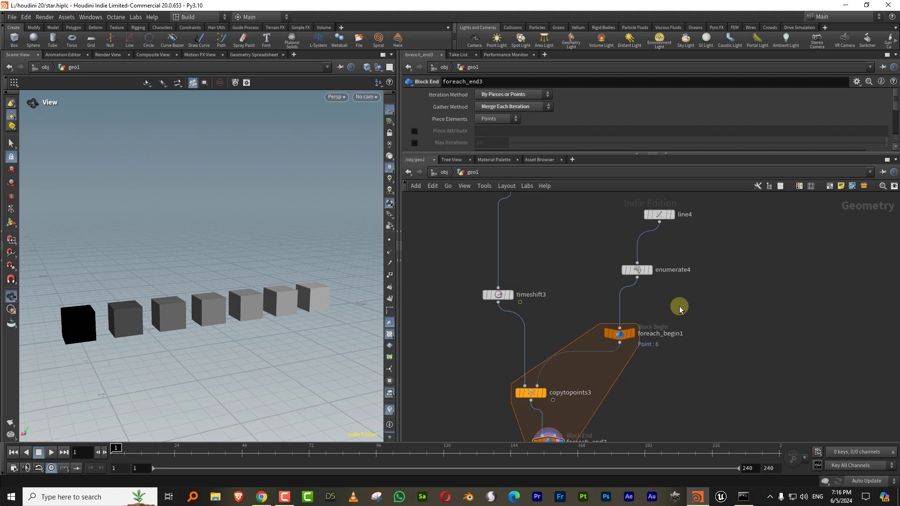
# - Rename the foreach_begin1 node to foreachC
pyautogui.doubleClick(661, 336)
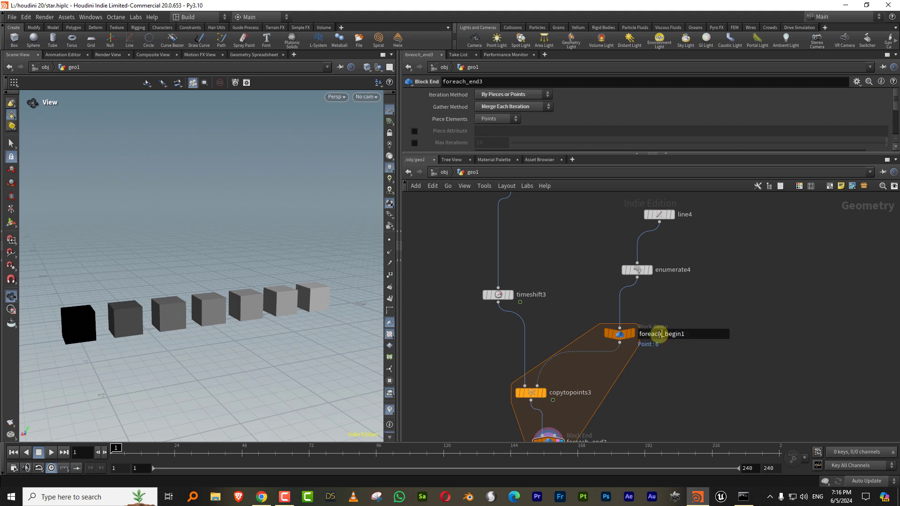
pyautogui.moveTo(661, 335); pyautogui.dragTo(702, 332)
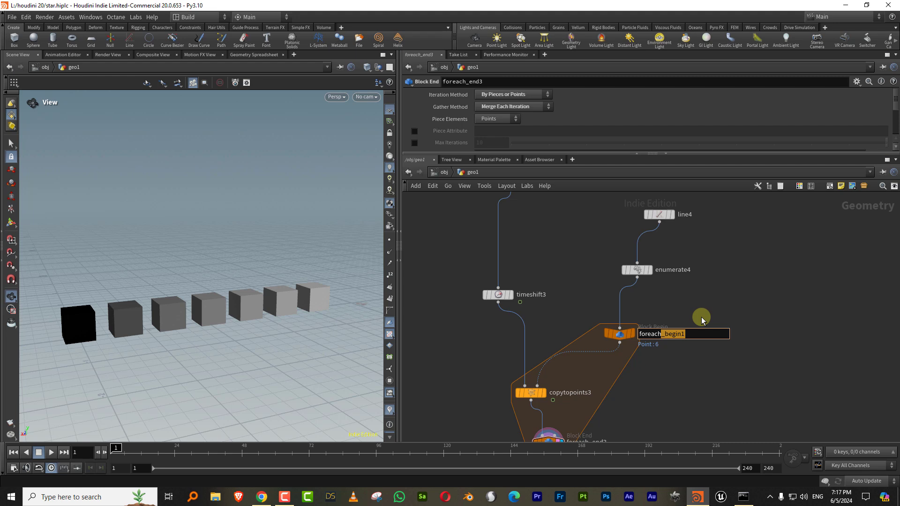
pyautogui.press('Return')
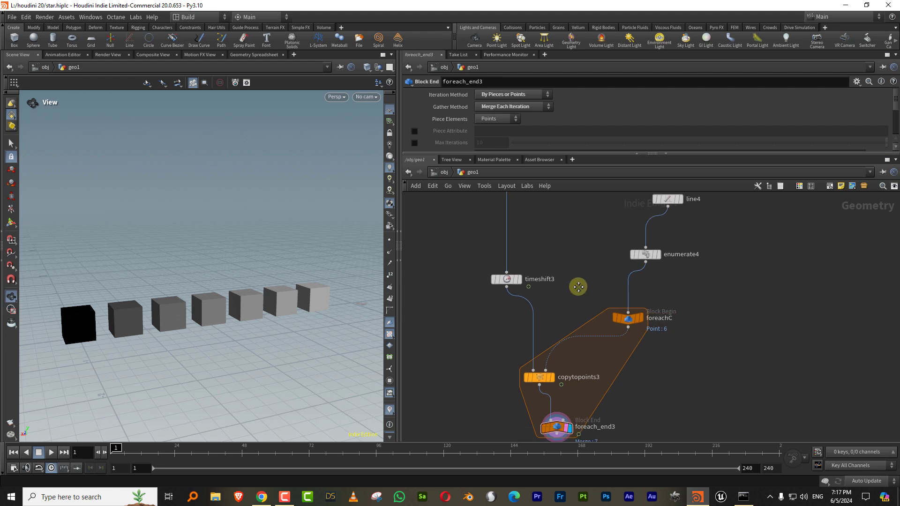
# - Review timeshift3's Frame expression and the attribute name set on enumerate4
pyautogui.click(534, 315)
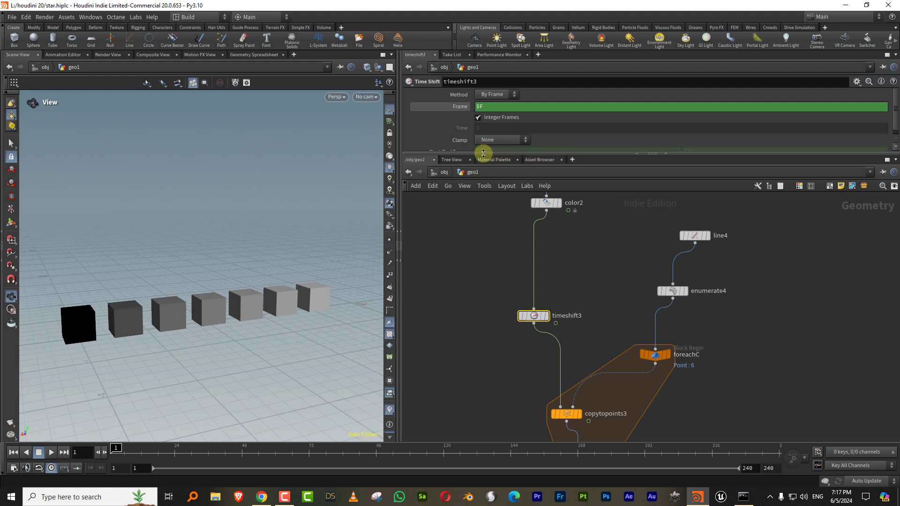
pyautogui.click(498, 107)
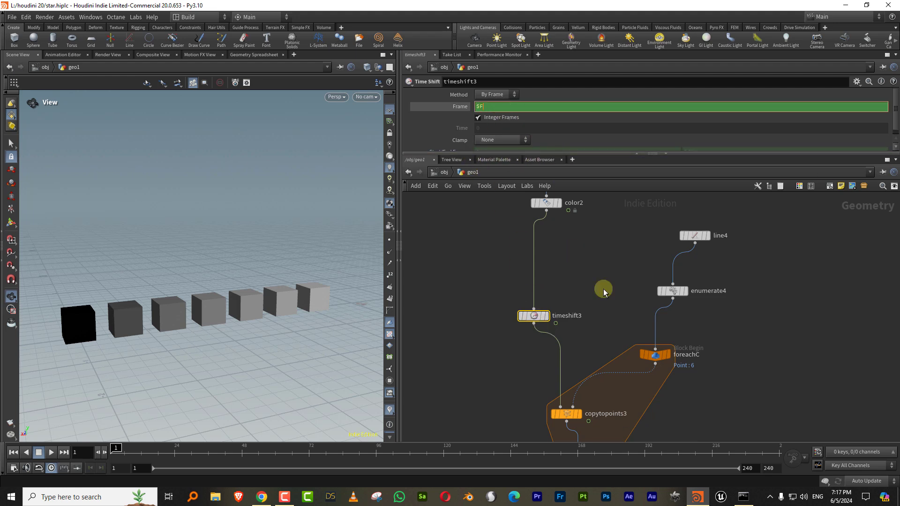
pyautogui.click(619, 324)
pyautogui.click(672, 291)
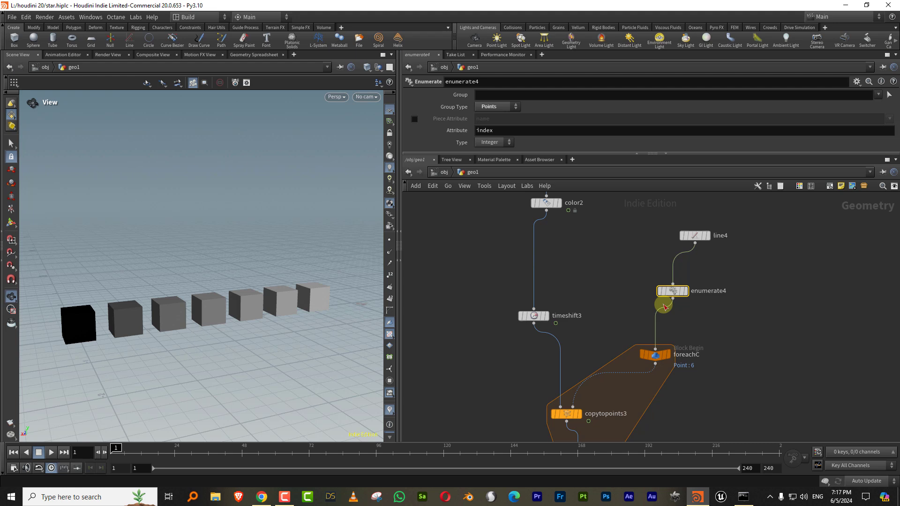
pyautogui.moveTo(664, 356)
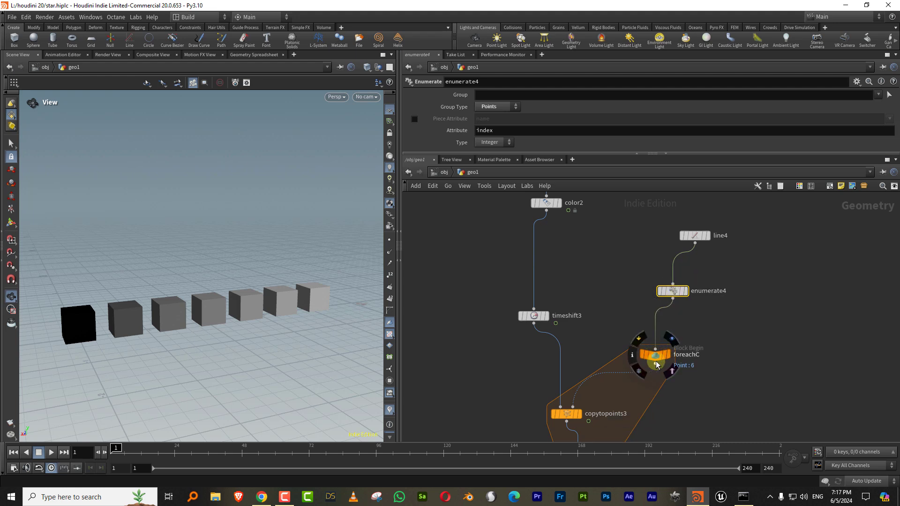
# - Set timeshift3's Frame expression to $F-point("../foreachC", 0 , "index" , 0), play the animation and return to the first frame
pyautogui.click(544, 320)
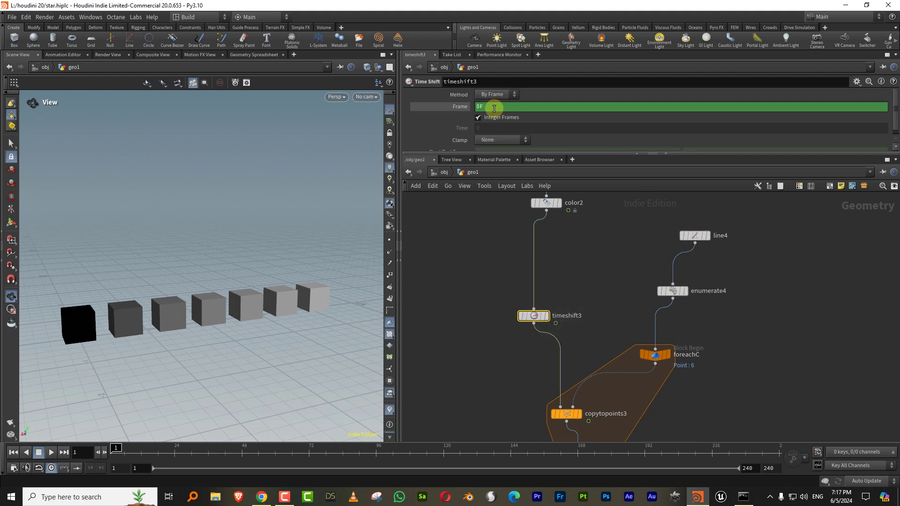
pyautogui.click(495, 108)
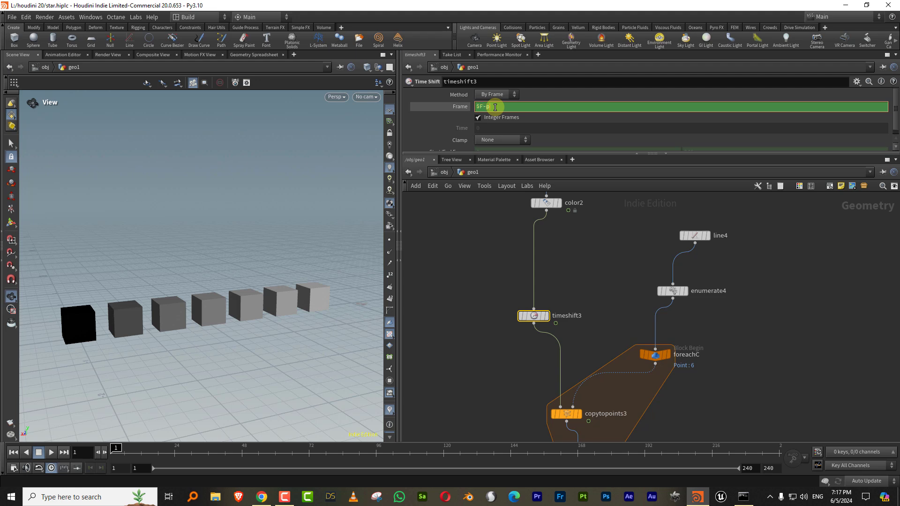
pyautogui.write('-point("..')
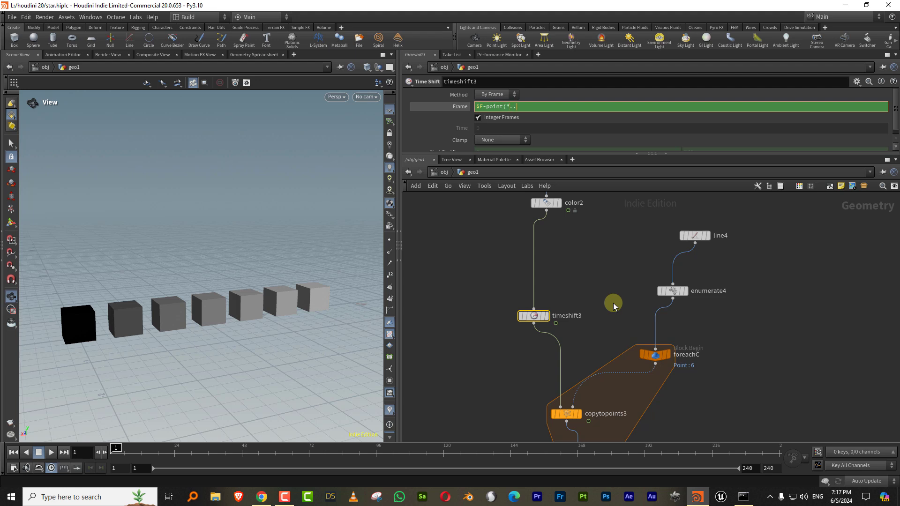
pyautogui.write('/for')
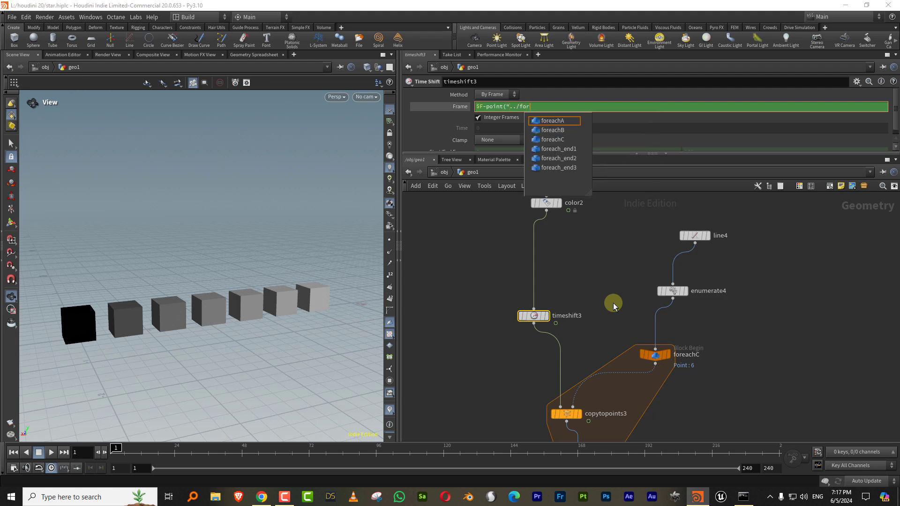
pyautogui.press('Down')
pyautogui.press('Down')
pyautogui.press('Return')
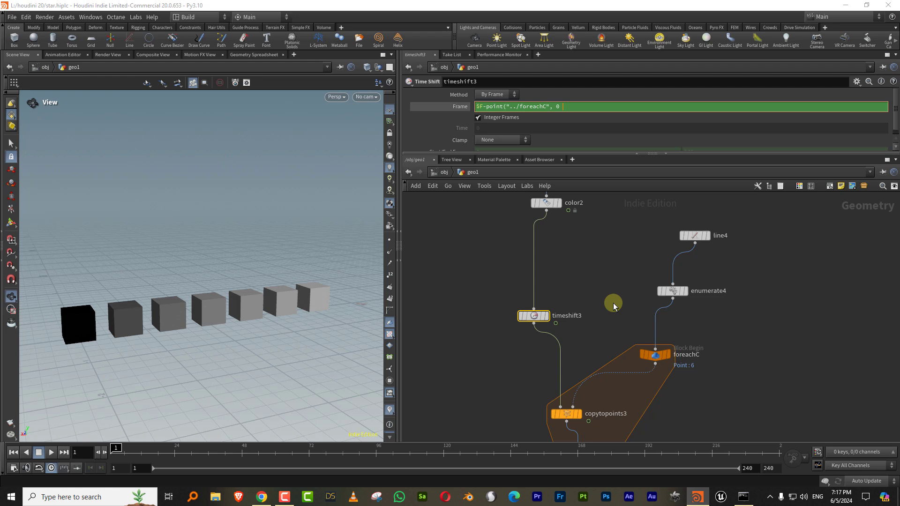
pyautogui.write('index" , 0')
pyautogui.click(483, 275)
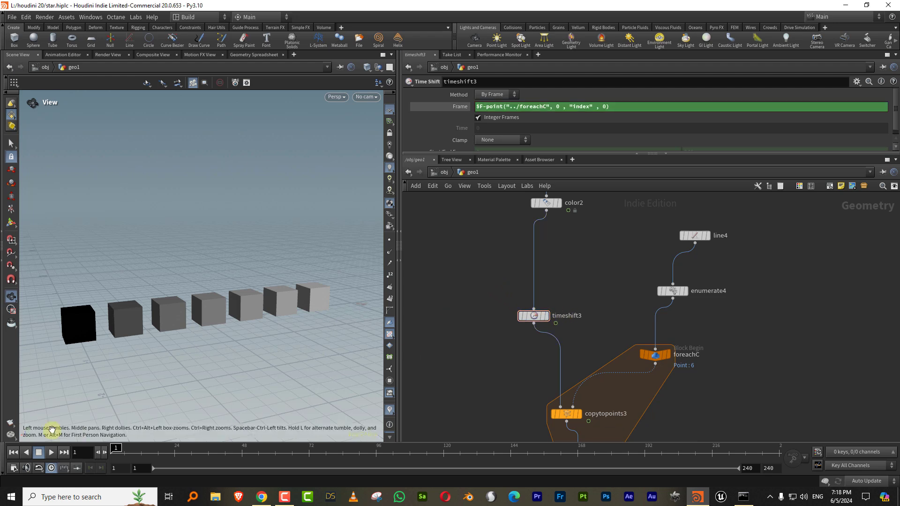
pyautogui.click(51, 453)
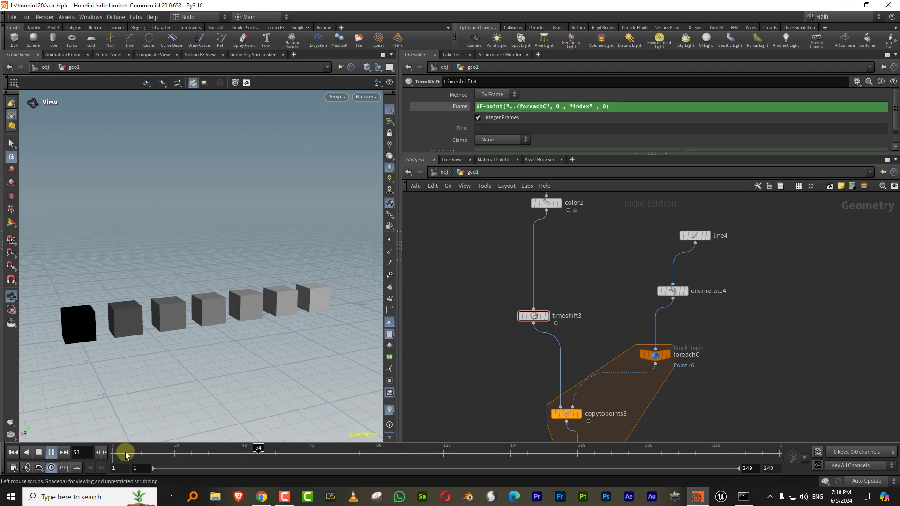
pyautogui.hotkey('ctrl', 'Up')
# - Multiply the index offset by 5 in timeshift3's Frame expression, $F-(point("../foreachC", 0 , "index" , 0)*5), and play the animation
pyautogui.click(486, 108)
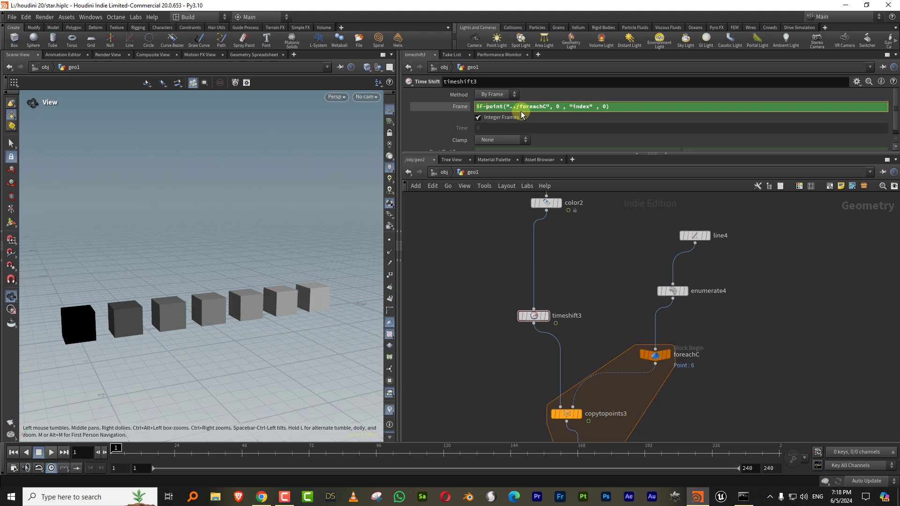
pyautogui.write('(')
pyautogui.write(')')
pyautogui.press('Return')
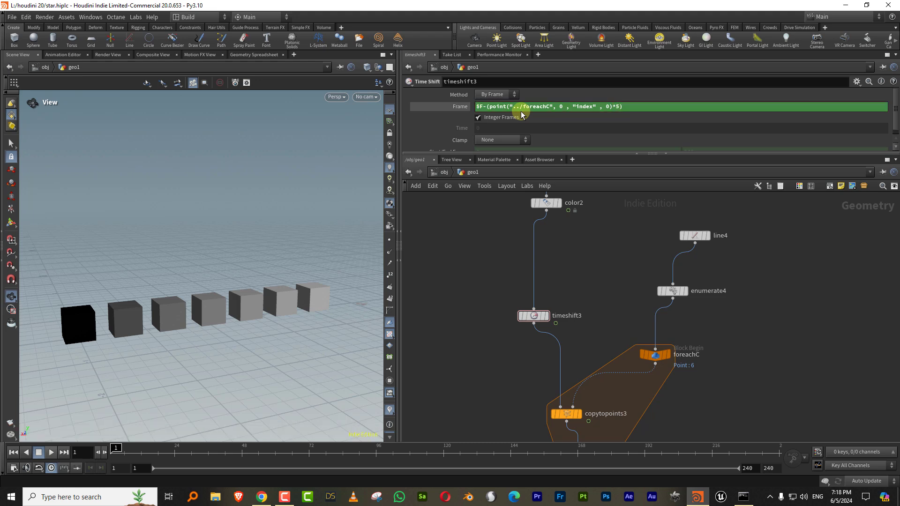
pyautogui.click(52, 453)
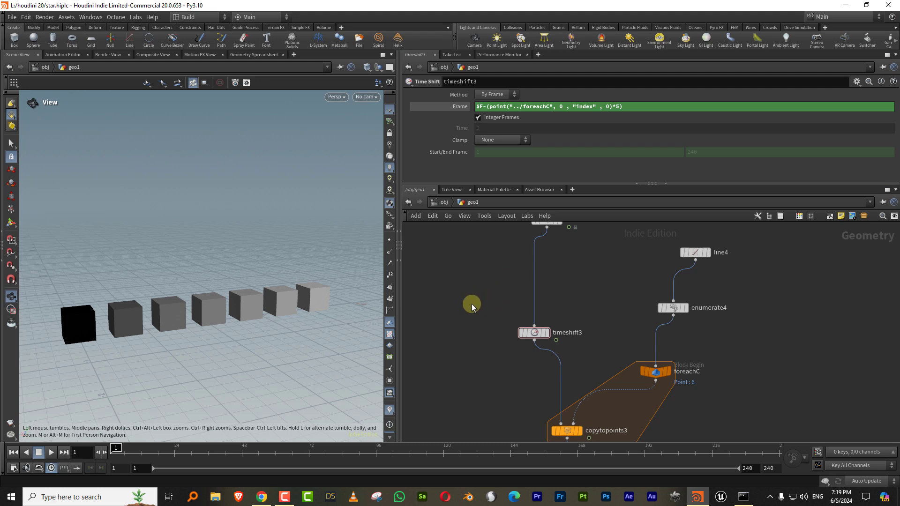
pyautogui.scroll(-2, 494, 291)
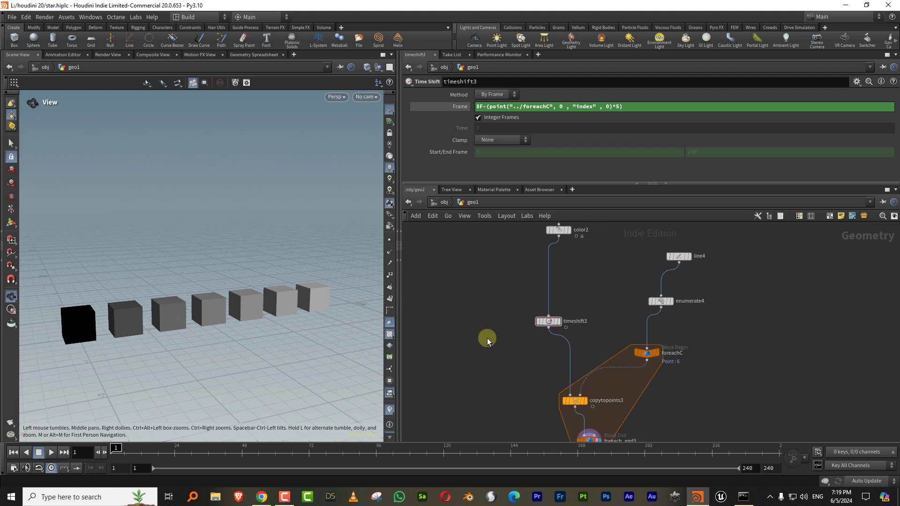